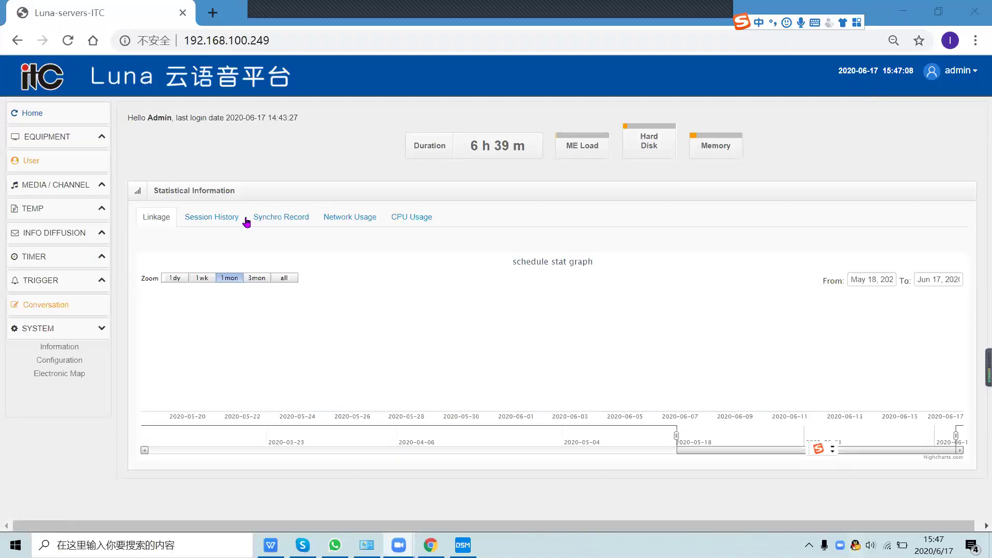
Review the registration and network settings of the first terminal in the equipment's terminal list, and return without saving.
{"action": "left_click", "coordinate": [70, 137]}
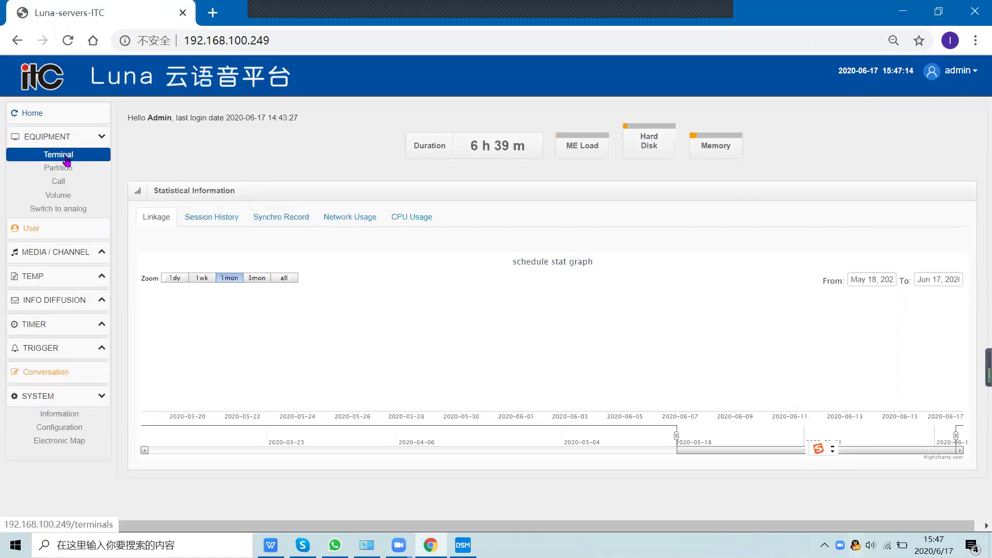
{"action": "left_click", "coordinate": [58, 155]}
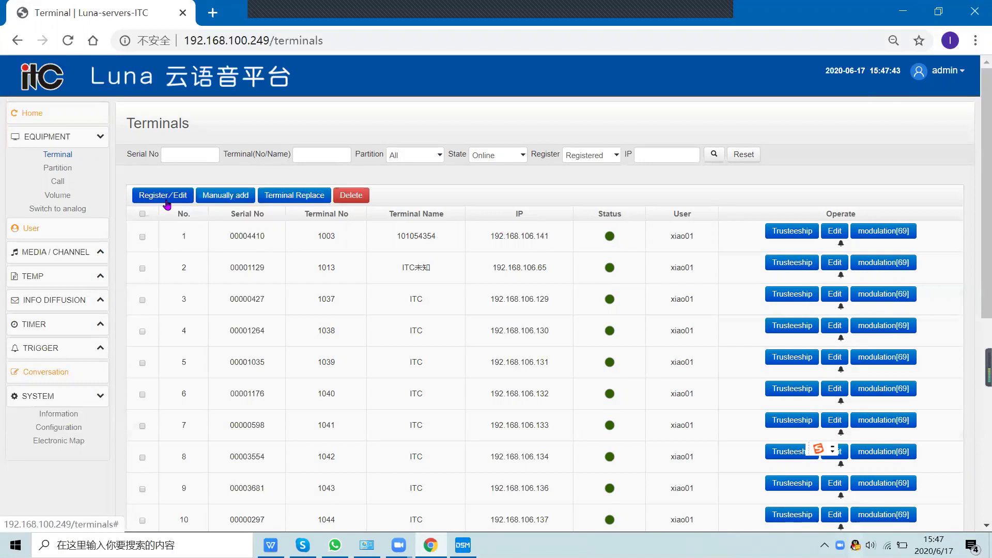
{"action": "left_click", "coordinate": [143, 237]}
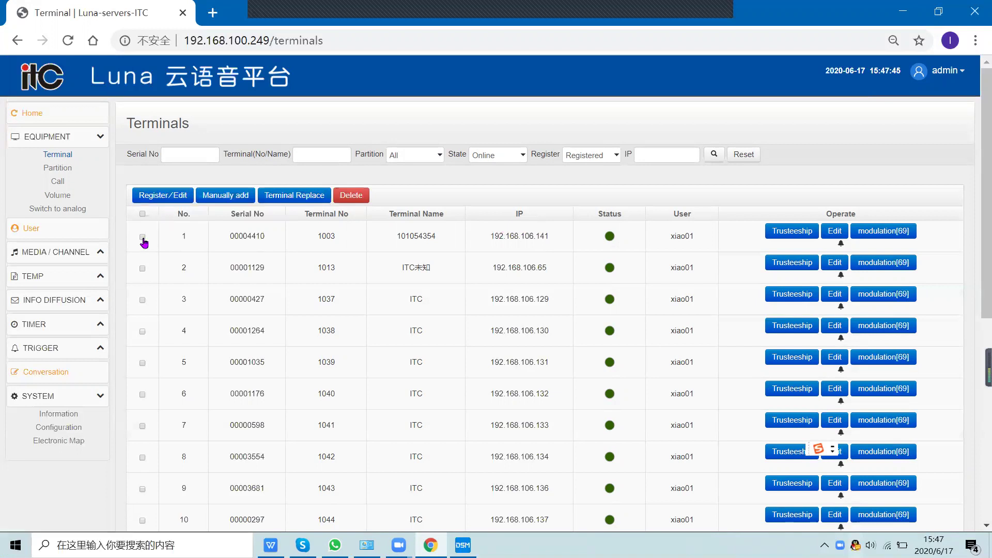
{"action": "left_click", "coordinate": [169, 199]}
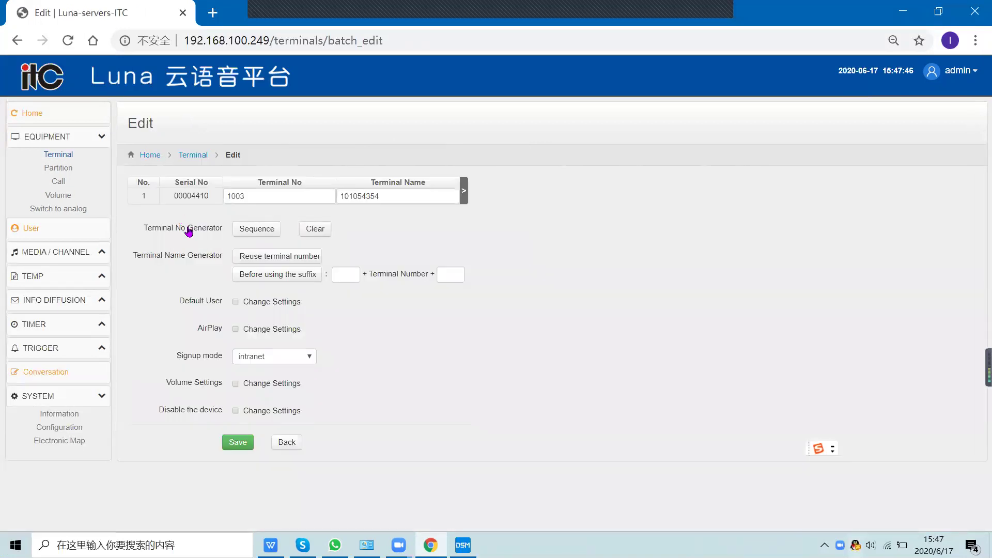
{"action": "left_click", "coordinate": [465, 192]}
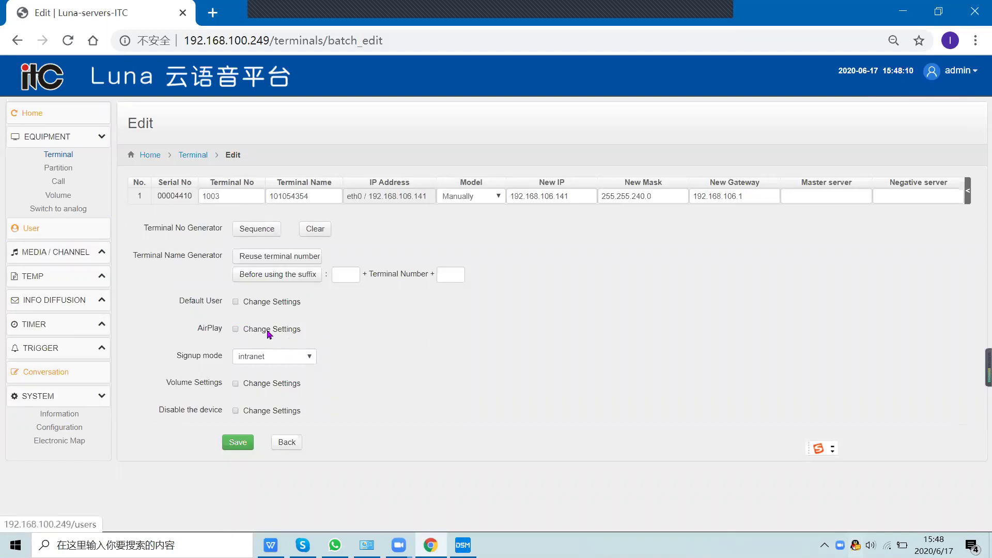
{"action": "left_click", "coordinate": [280, 443]}
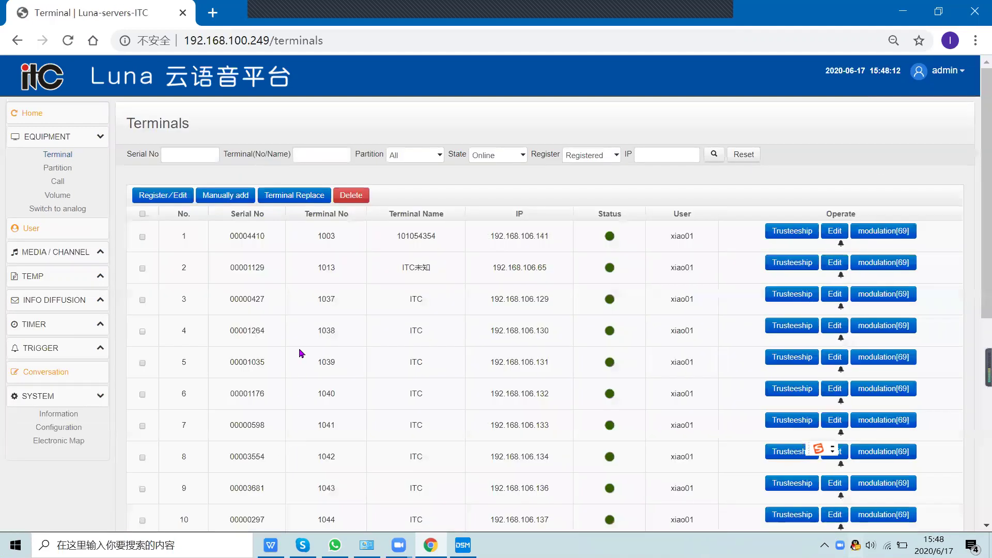
Examine the form for adding a partition, including its authorized user choices, features and terminal scope, and leave it without saving.
{"action": "left_click", "coordinate": [78, 174]}
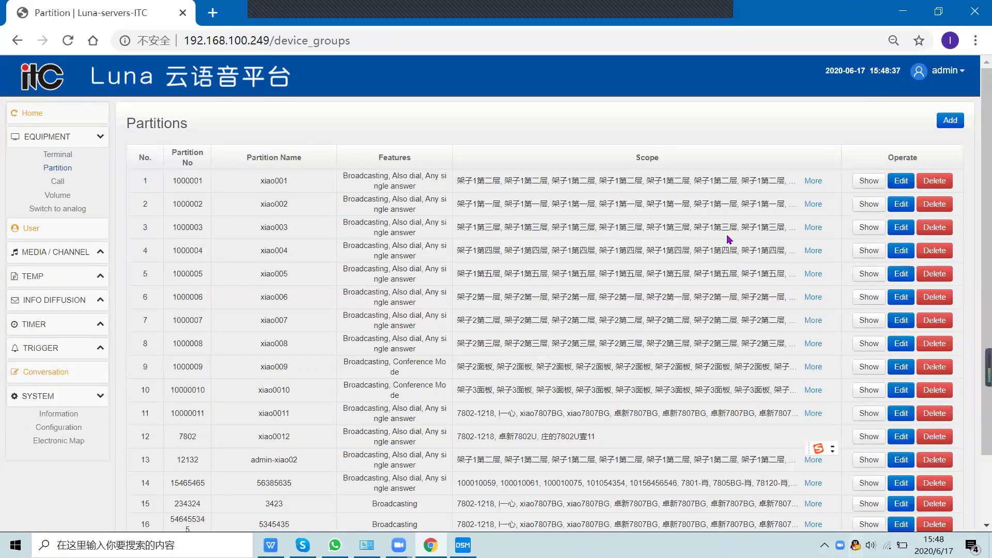
{"action": "left_click", "coordinate": [950, 120]}
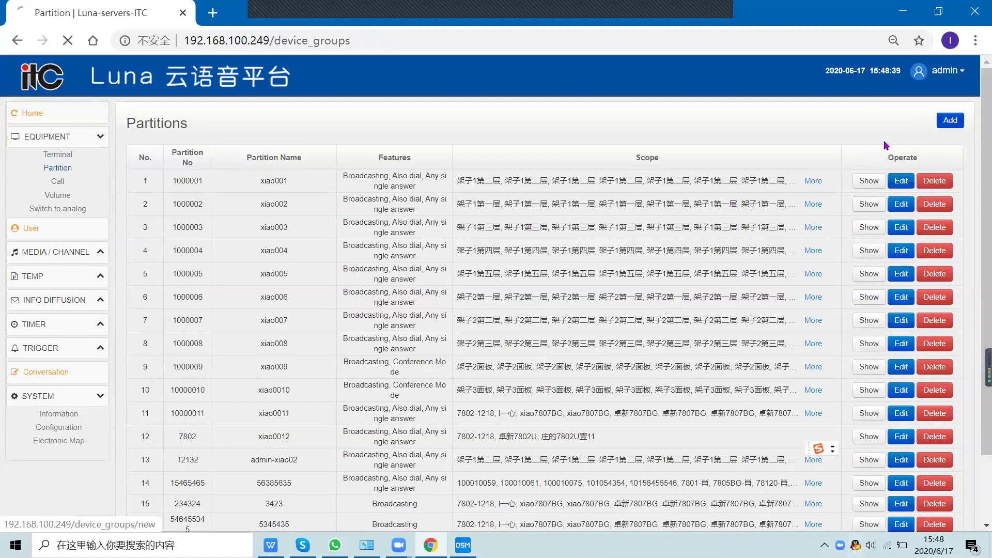
{"action": "scroll", "coordinate": [352, 219], "scroll_direction": "down", "scroll_amount": 2}
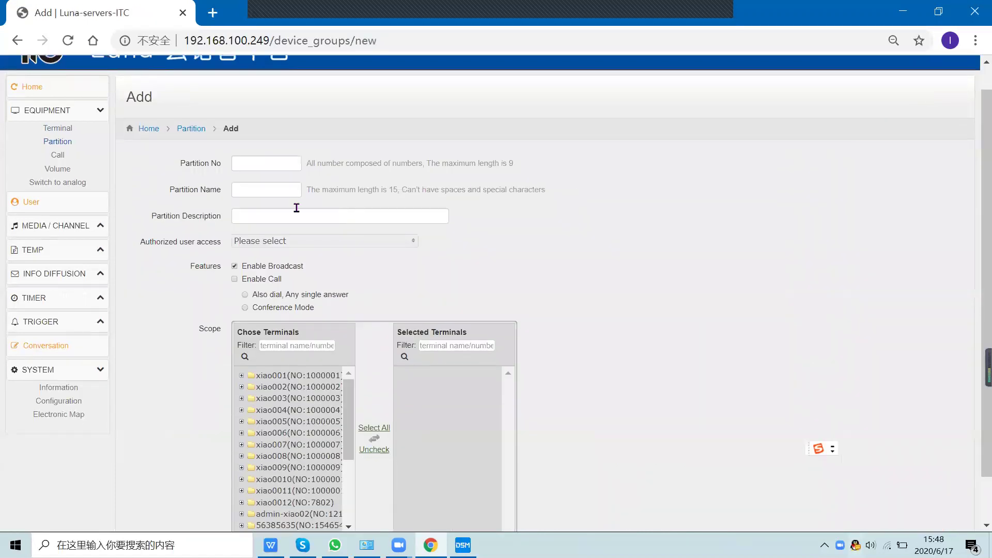
{"action": "left_click", "coordinate": [267, 140]}
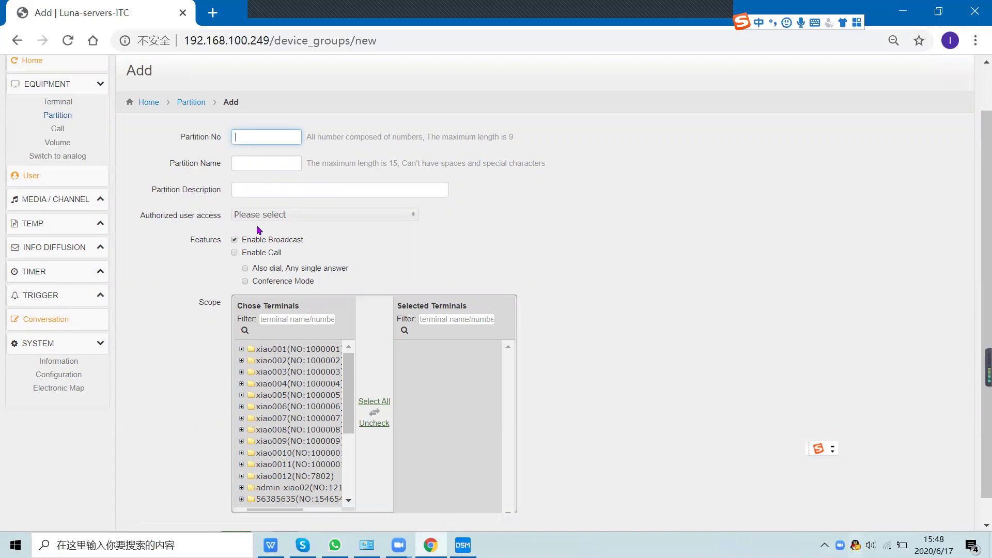
{"action": "scroll", "coordinate": [266, 230], "scroll_direction": "down", "scroll_amount": 1}
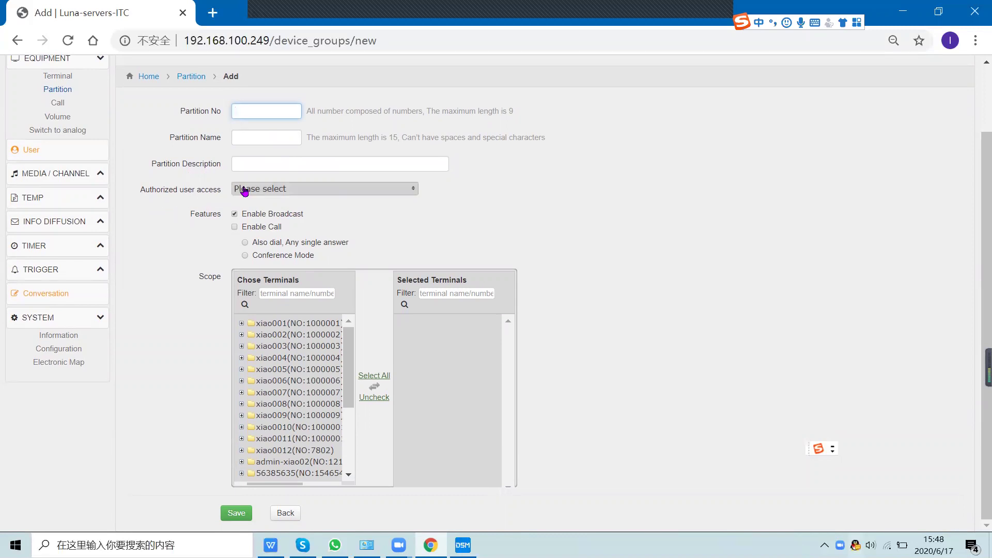
{"action": "left_click", "coordinate": [287, 190]}
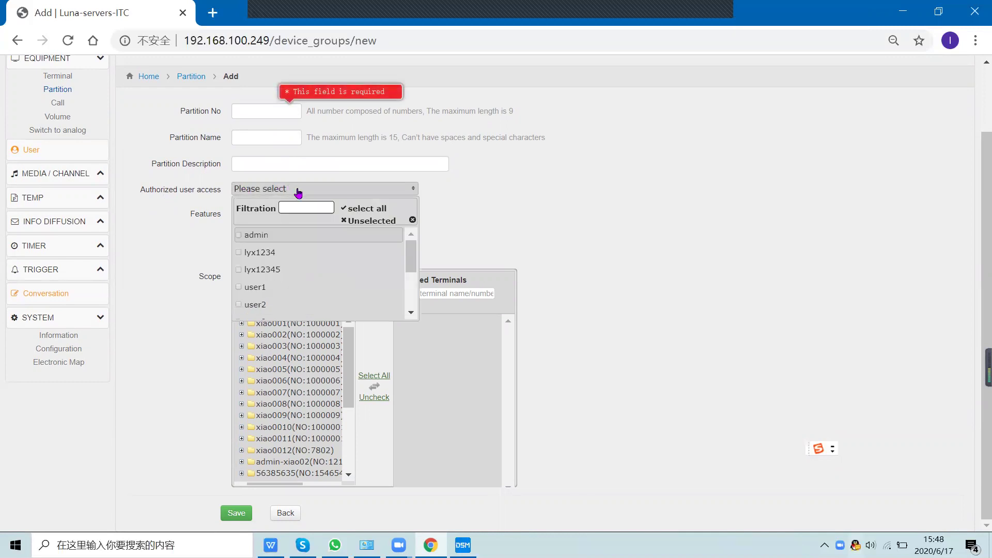
{"action": "left_click", "coordinate": [580, 207]}
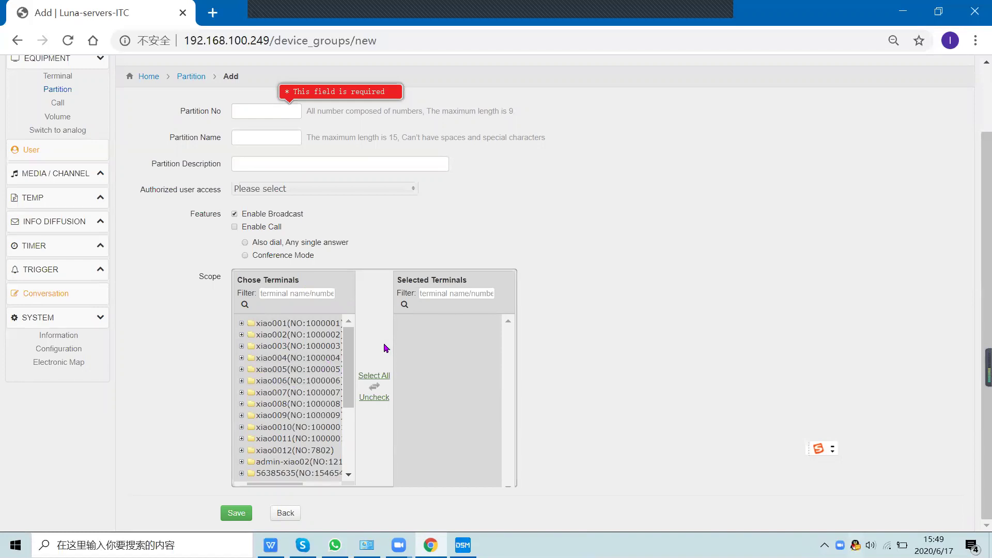
{"action": "left_click", "coordinate": [287, 510]}
Start a new call policy and examine its name, description and the No. 1 and No. 2 key functions.
{"action": "left_click", "coordinate": [72, 187]}
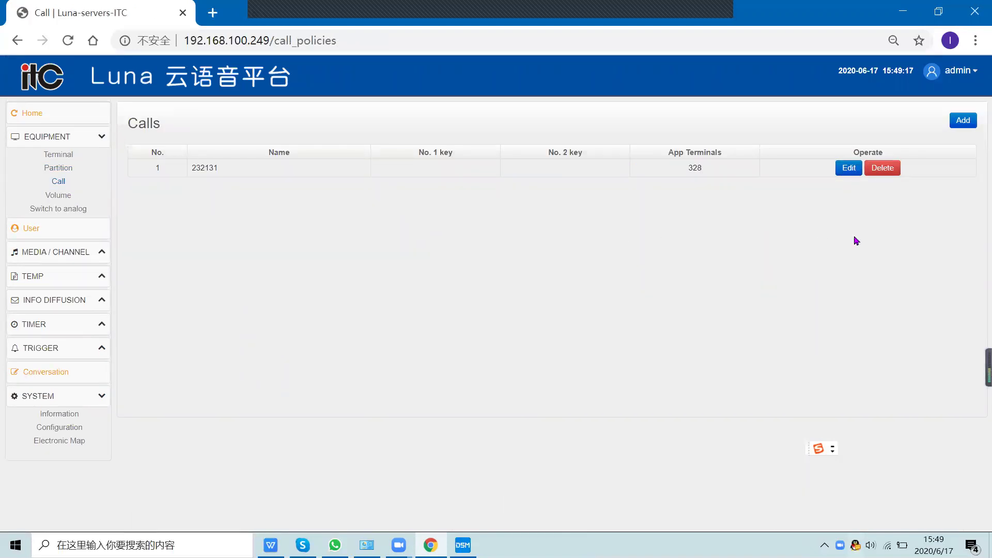
{"action": "left_click", "coordinate": [971, 122]}
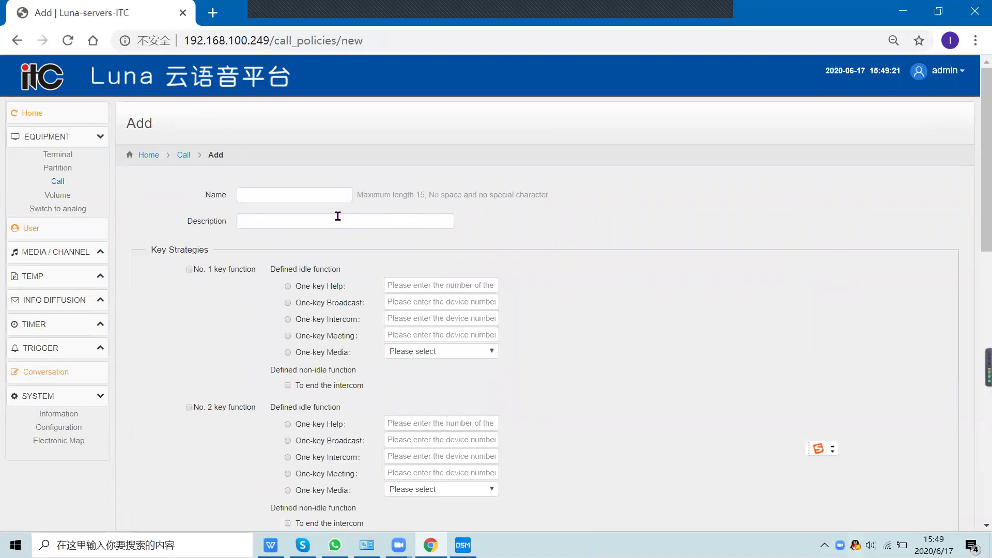
{"action": "scroll", "coordinate": [306, 217], "scroll_direction": "down", "scroll_amount": 1}
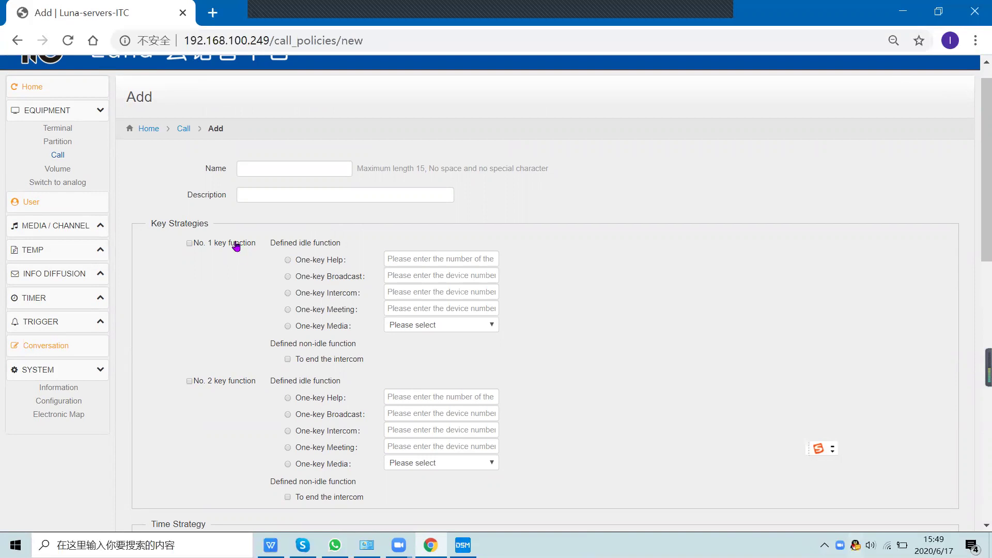
{"action": "left_click", "coordinate": [249, 173]}
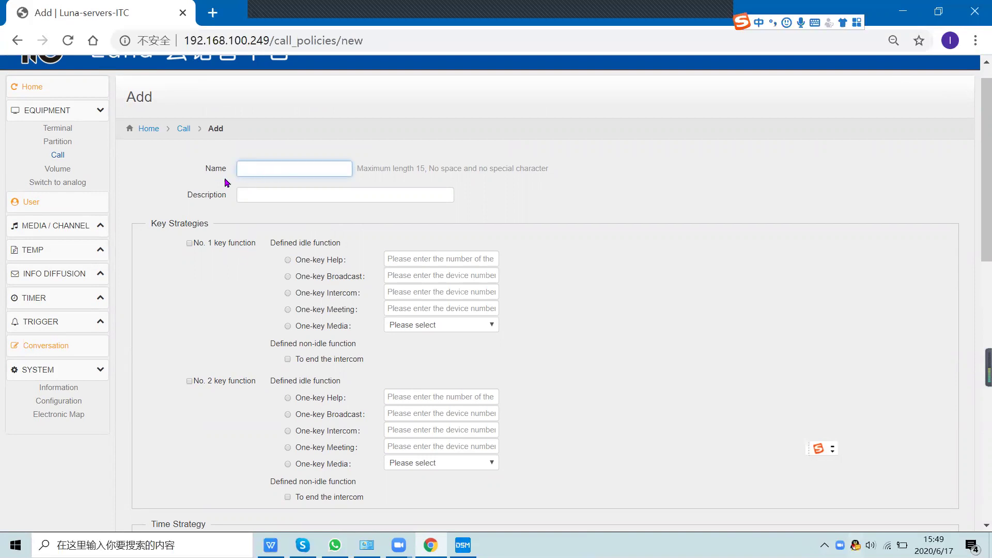
{"action": "left_click", "coordinate": [270, 209]}
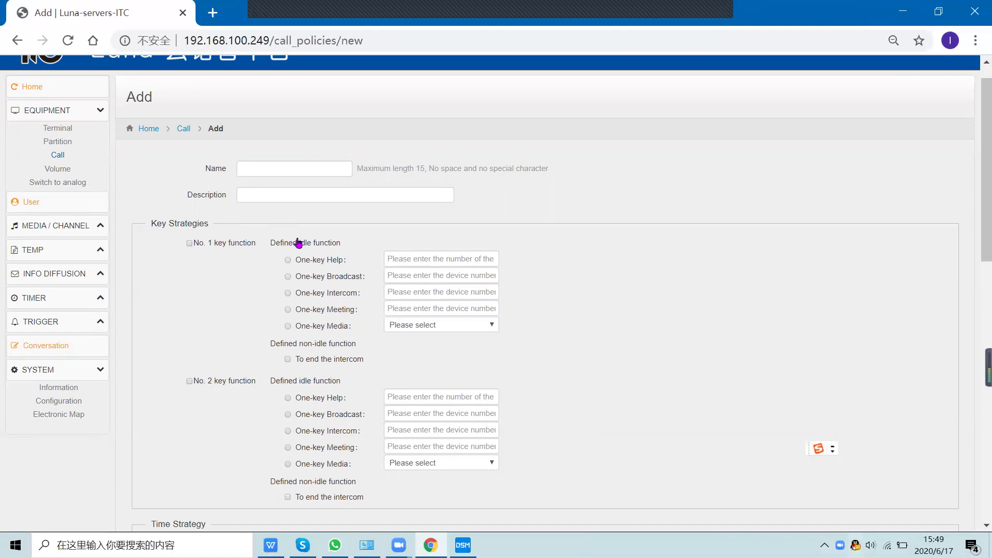
{"action": "scroll", "coordinate": [298, 242], "scroll_direction": "down", "scroll_amount": 1}
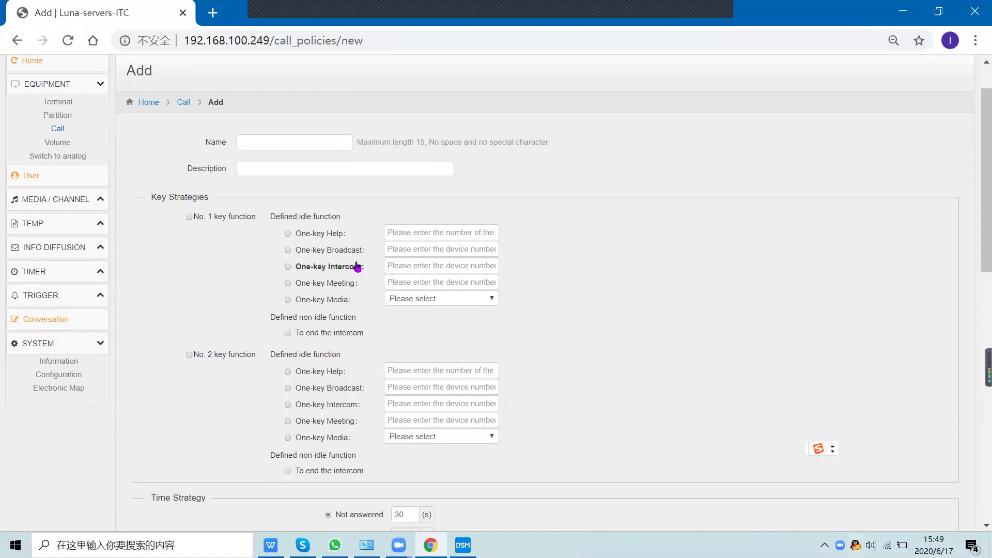
{"action": "scroll", "coordinate": [374, 275], "scroll_direction": "down", "scroll_amount": 1}
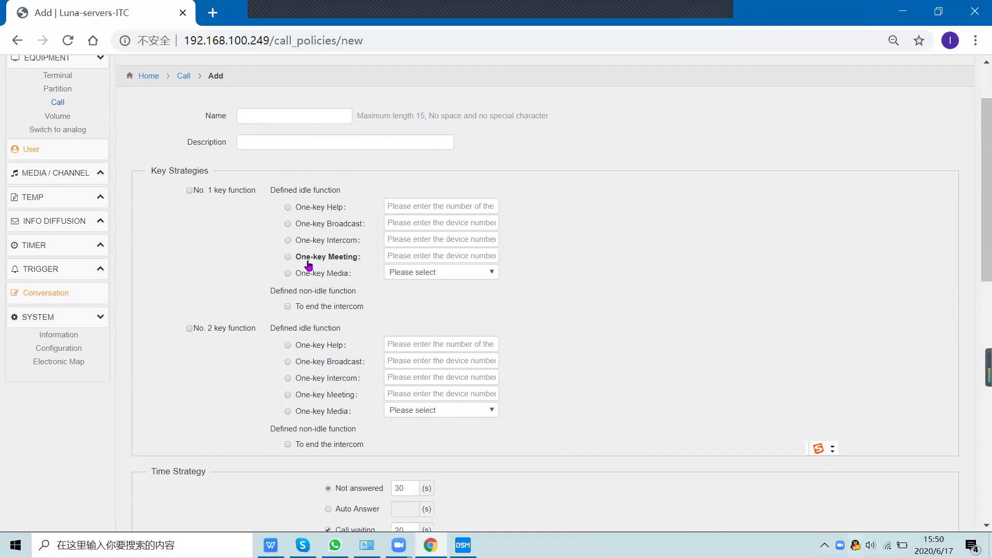
{"action": "scroll", "coordinate": [246, 259], "scroll_direction": "up", "scroll_amount": 2}
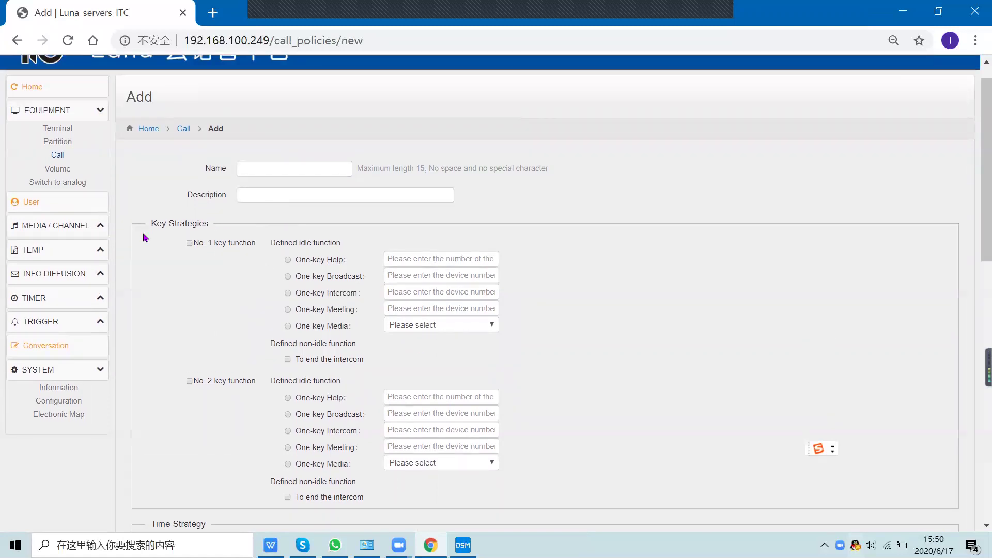
{"action": "scroll", "coordinate": [188, 209], "scroll_direction": "down", "scroll_amount": 2}
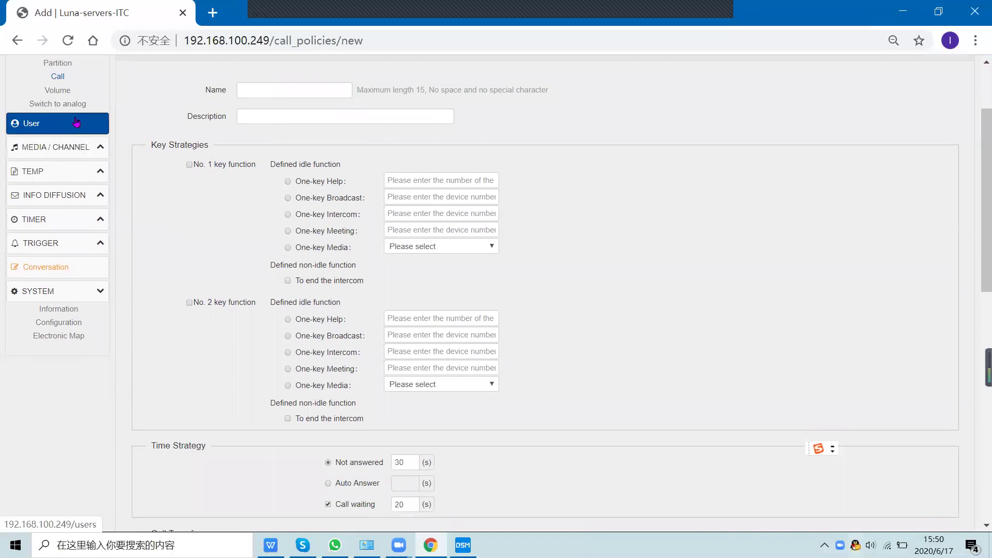
Examine the new call policy's time strategy, call transfer conditions and equipment, and app terminal selection.
{"action": "scroll", "coordinate": [228, 356], "scroll_direction": "down", "scroll_amount": 2}
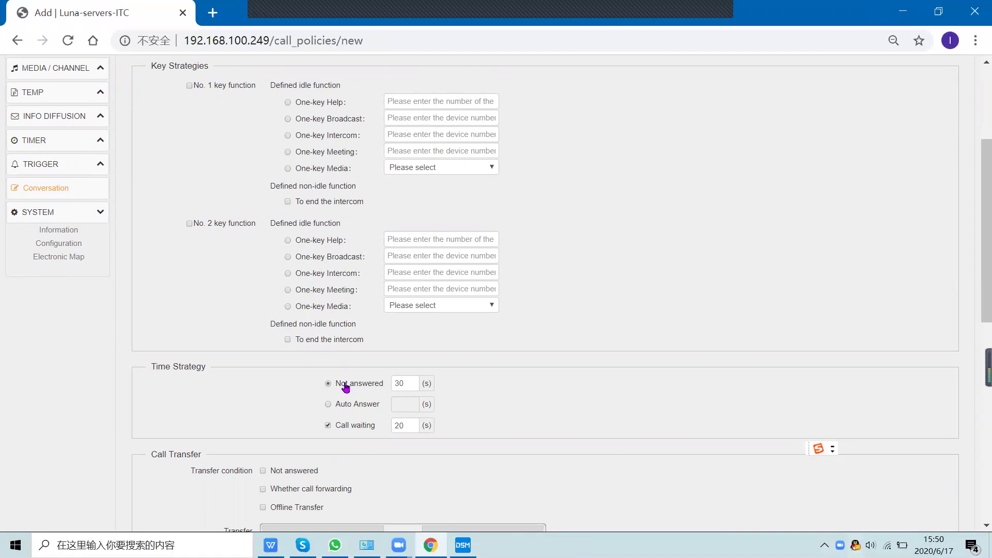
{"action": "scroll", "coordinate": [344, 383], "scroll_direction": "down", "scroll_amount": 1}
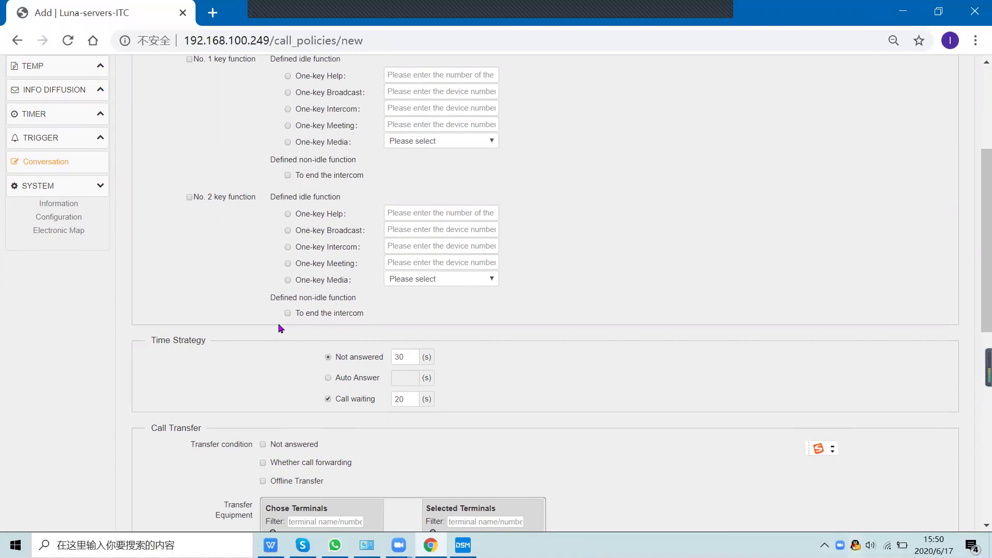
{"action": "scroll", "coordinate": [281, 328], "scroll_direction": "up", "scroll_amount": 1}
{"action": "scroll", "coordinate": [279, 328], "scroll_direction": "down", "scroll_amount": 5}
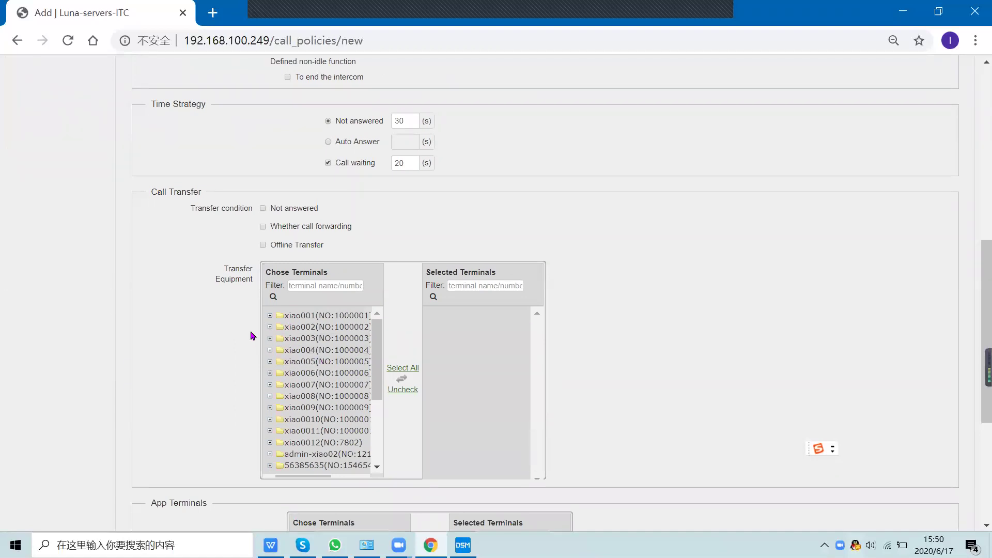
{"action": "scroll", "coordinate": [253, 336], "scroll_direction": "down", "scroll_amount": 5}
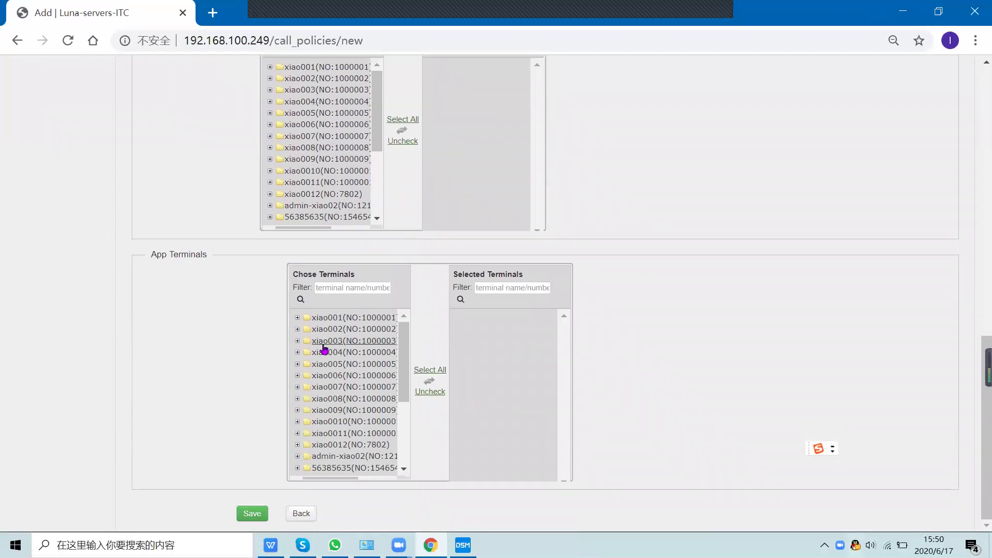
{"action": "scroll", "coordinate": [208, 317], "scroll_direction": "up", "scroll_amount": 4}
{"action": "scroll", "coordinate": [209, 319], "scroll_direction": "up", "scroll_amount": 12}
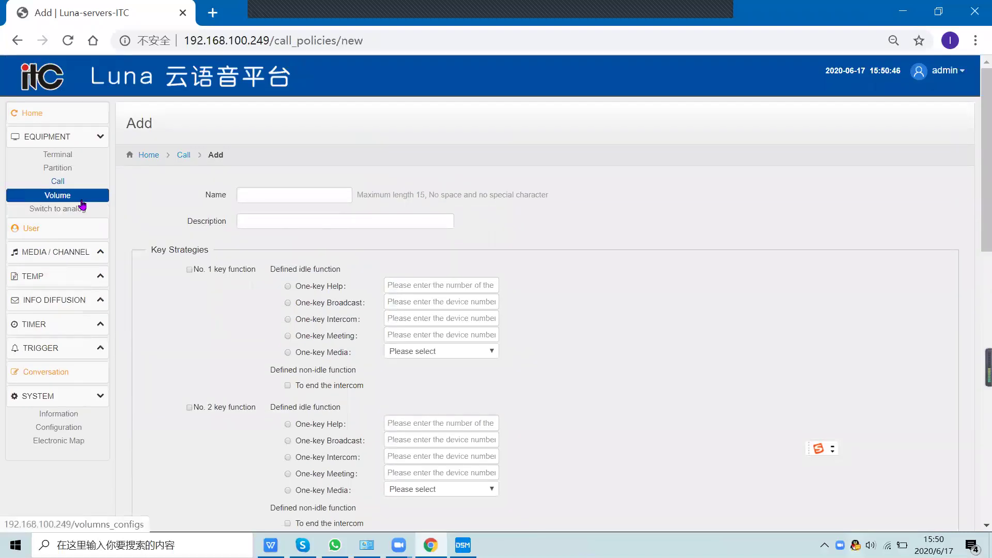
Start a new volume configuration and examine its name, description, analog and digital signal levels, and app terminals.
{"action": "left_click", "coordinate": [82, 206]}
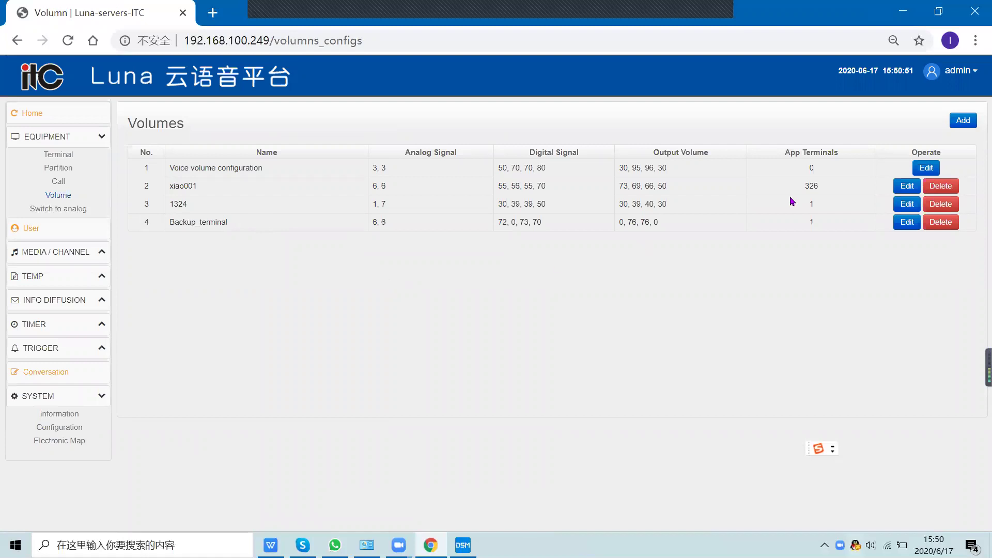
{"action": "left_click", "coordinate": [964, 124]}
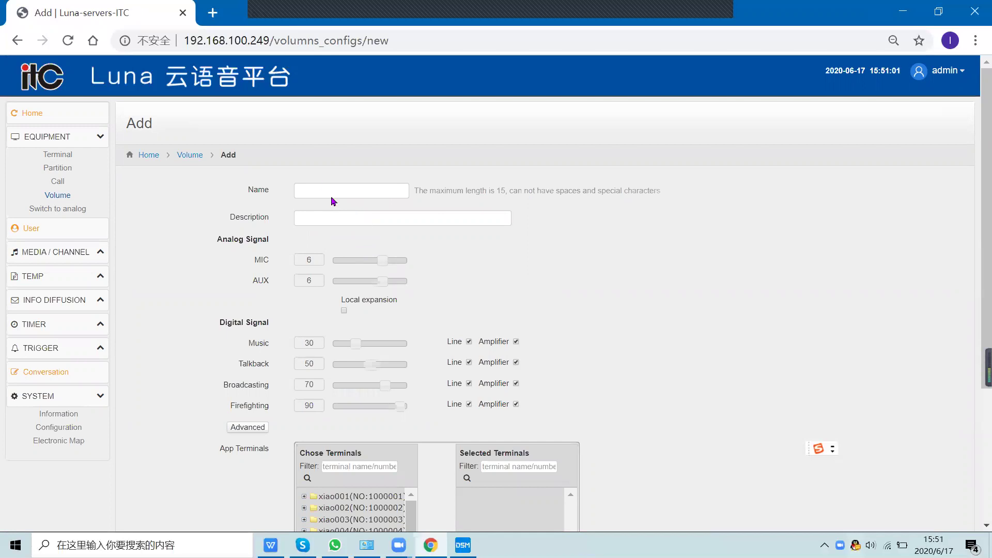
{"action": "left_click", "coordinate": [316, 187]}
{"action": "left_click", "coordinate": [327, 217]}
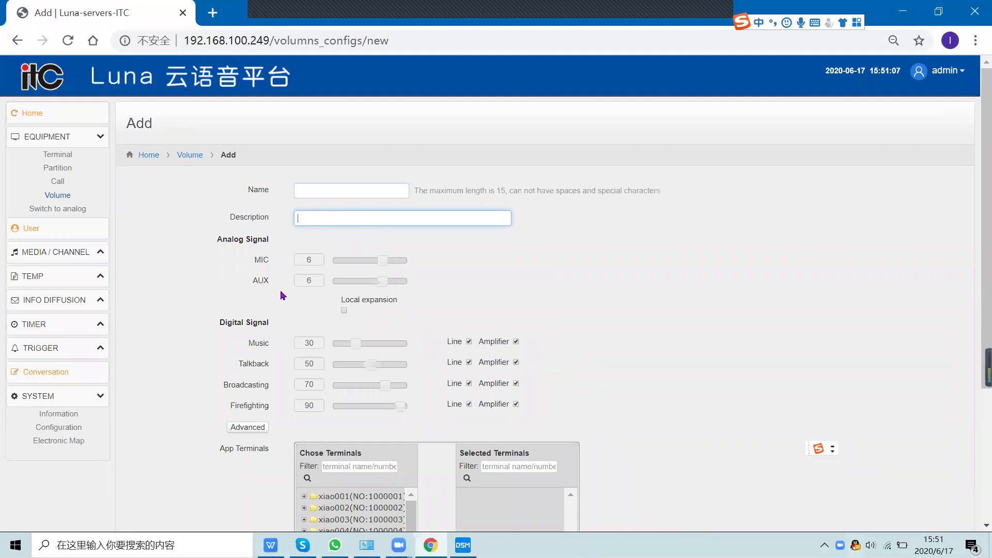
{"action": "scroll", "coordinate": [248, 315], "scroll_direction": "down", "scroll_amount": 1}
{"action": "scroll", "coordinate": [259, 320], "scroll_direction": "down", "scroll_amount": 1}
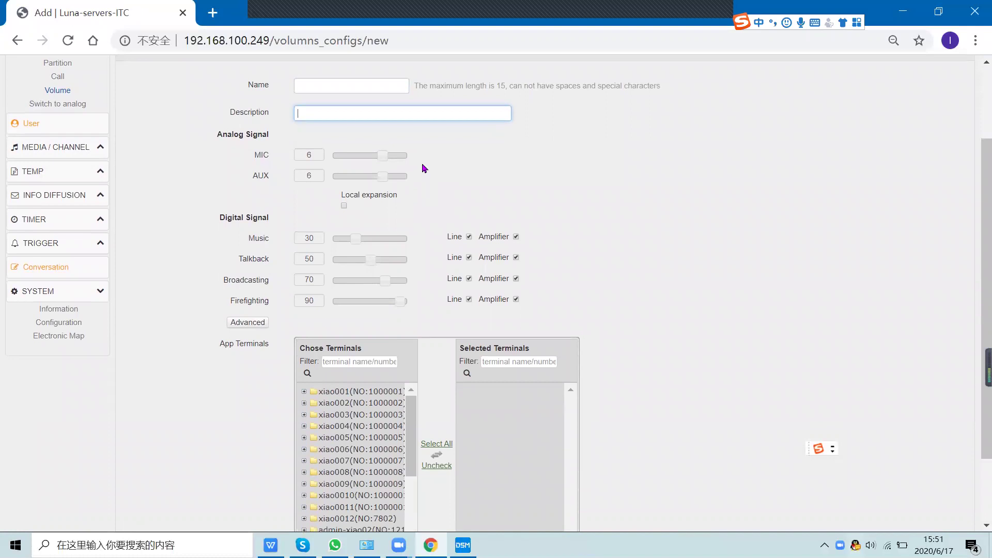
{"action": "scroll", "coordinate": [310, 202], "scroll_direction": "down", "scroll_amount": 2}
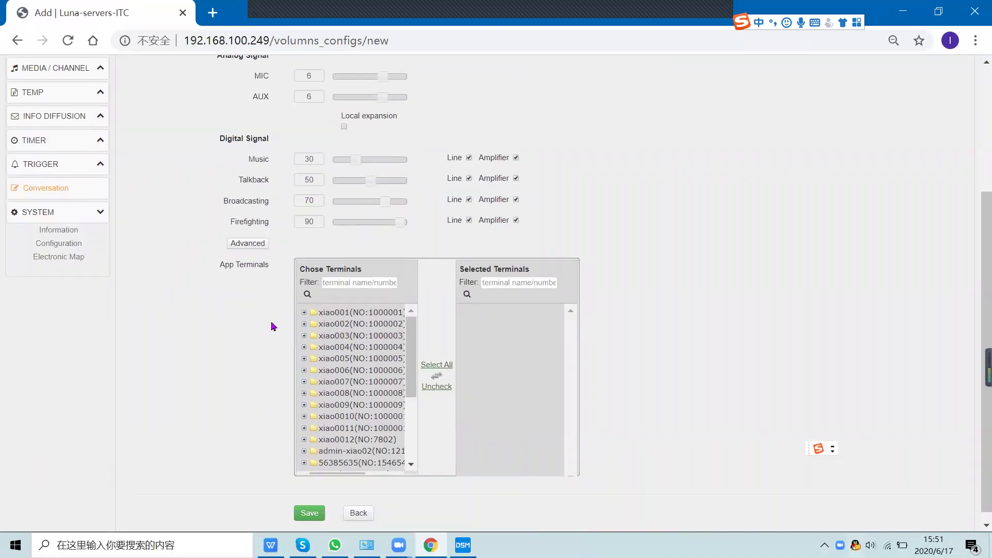
{"action": "scroll", "coordinate": [264, 282], "scroll_direction": "up", "scroll_amount": 4}
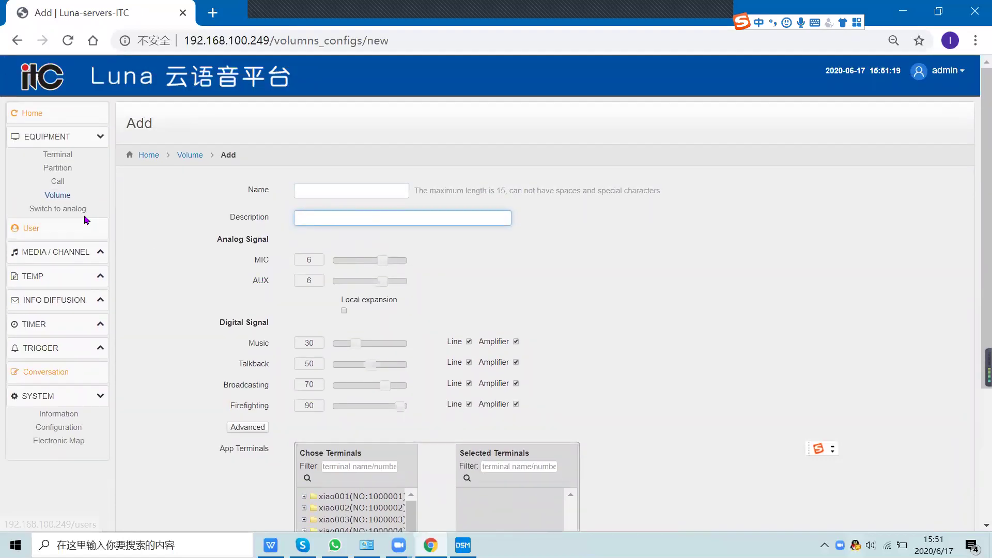
View the page for switching analog terminals and the list of users with their levels, status and terminals.
{"action": "left_click", "coordinate": [101, 214]}
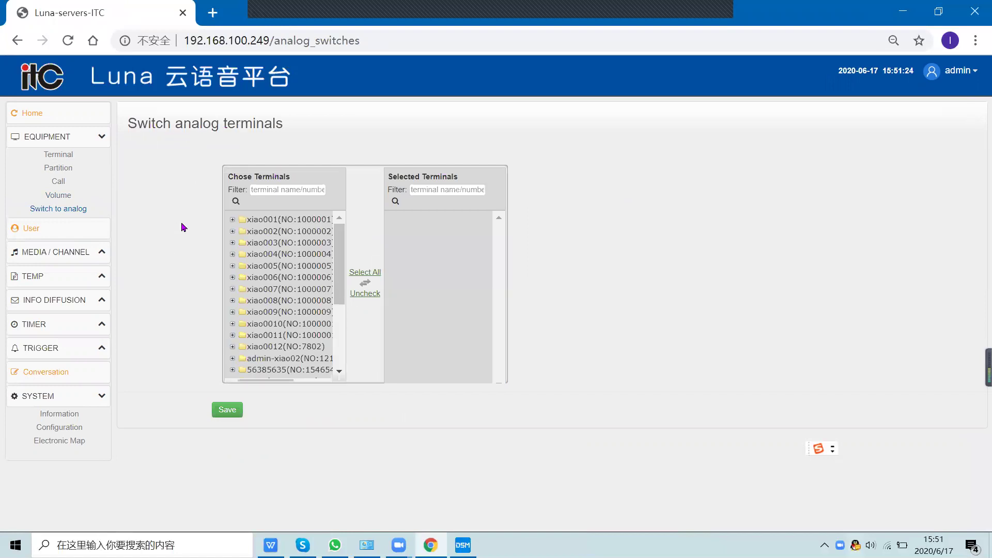
{"action": "left_click", "coordinate": [79, 230]}
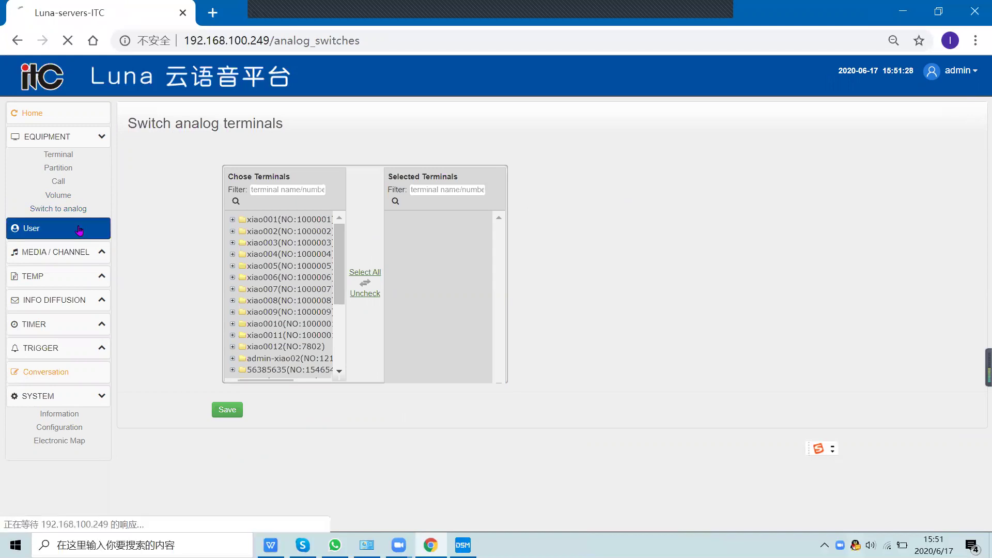
{"action": "left_click", "coordinate": [174, 158]}
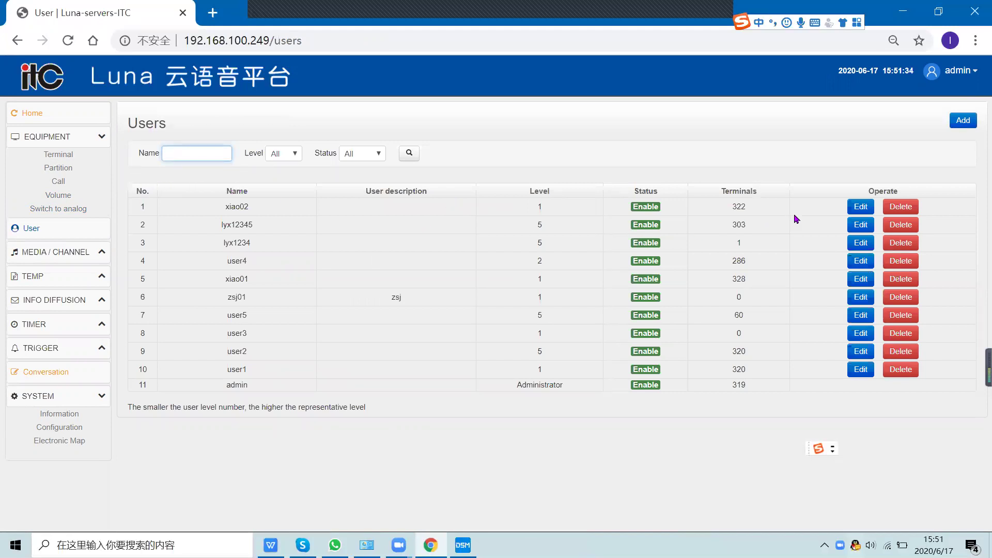
Start a new user and examine its name, description and password fields.
{"action": "left_click", "coordinate": [960, 121]}
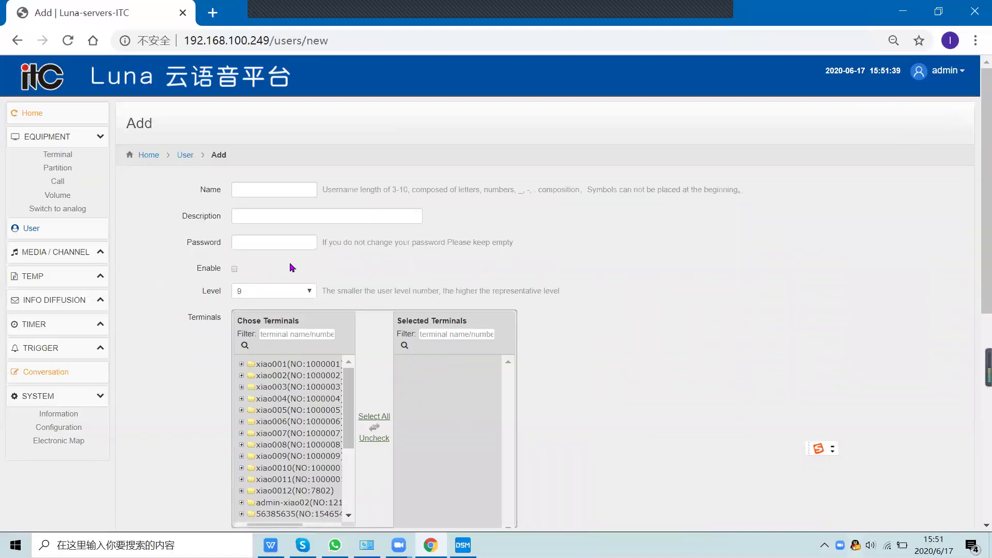
{"action": "left_click", "coordinate": [282, 194]}
{"action": "left_click", "coordinate": [248, 217]}
{"action": "left_click", "coordinate": [250, 242]}
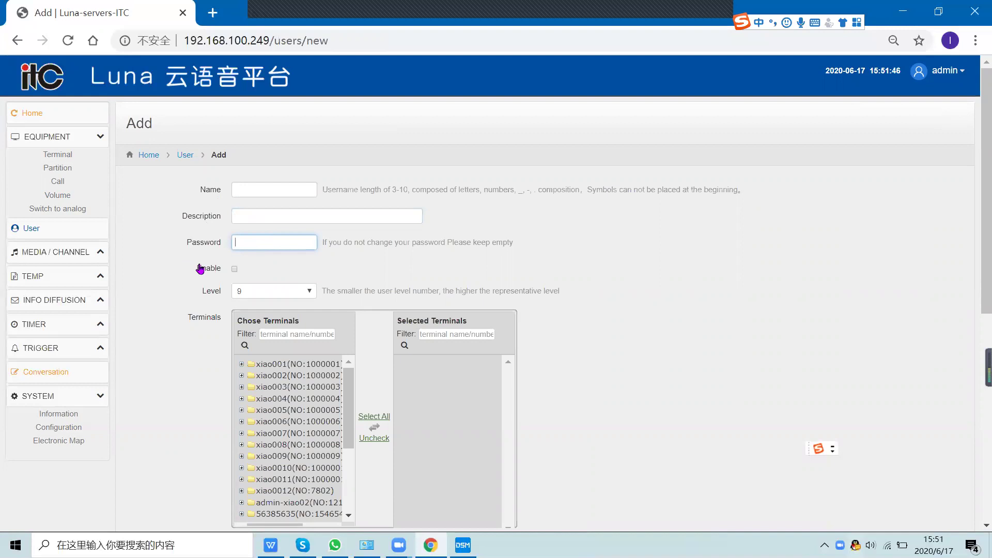
Examine the new user's level, terminal selection, terminal permissions and server permissions.
{"action": "scroll", "coordinate": [199, 266], "scroll_direction": "down", "scroll_amount": 1}
{"action": "scroll", "coordinate": [201, 269], "scroll_direction": "down", "scroll_amount": 1}
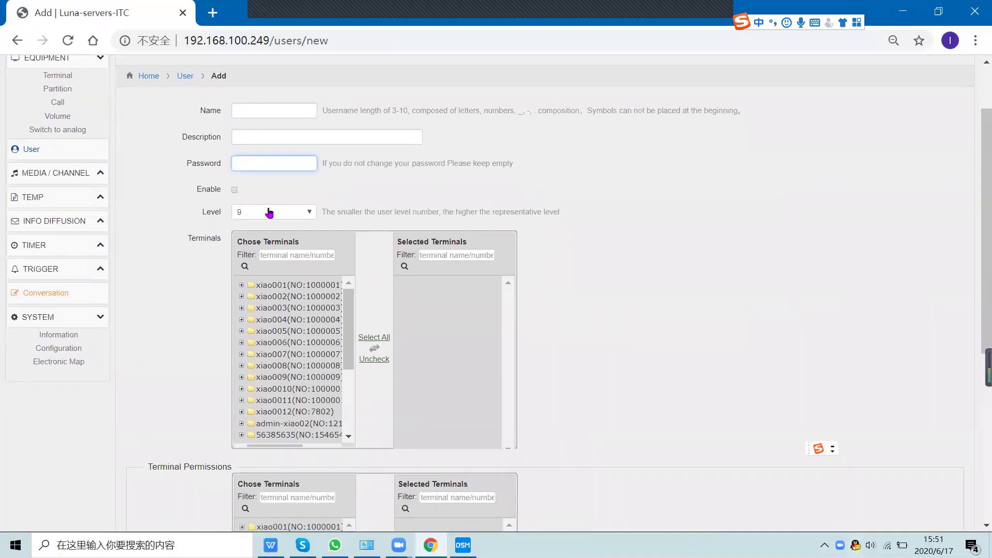
{"action": "scroll", "coordinate": [171, 275], "scroll_direction": "down", "scroll_amount": 1}
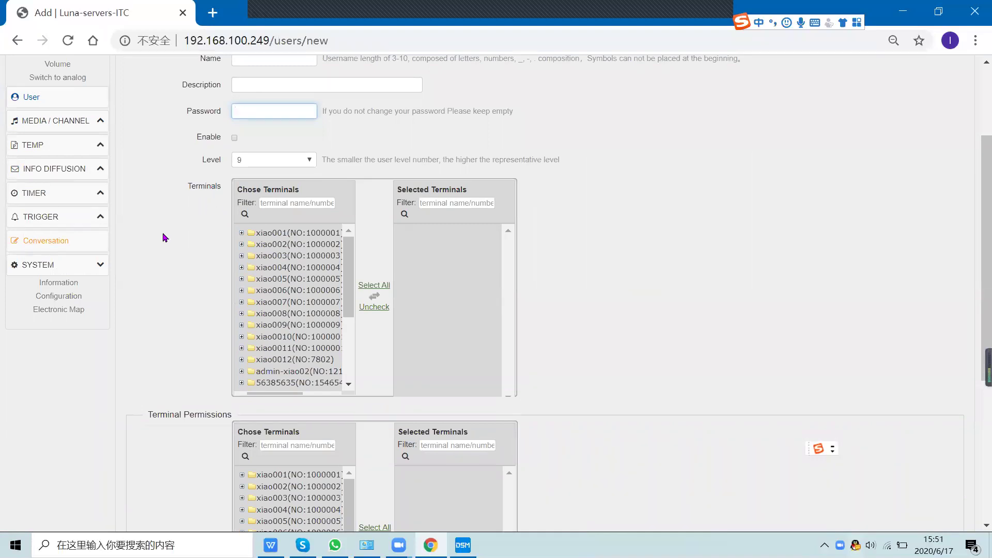
{"action": "scroll", "coordinate": [165, 237], "scroll_direction": "down", "scroll_amount": 3}
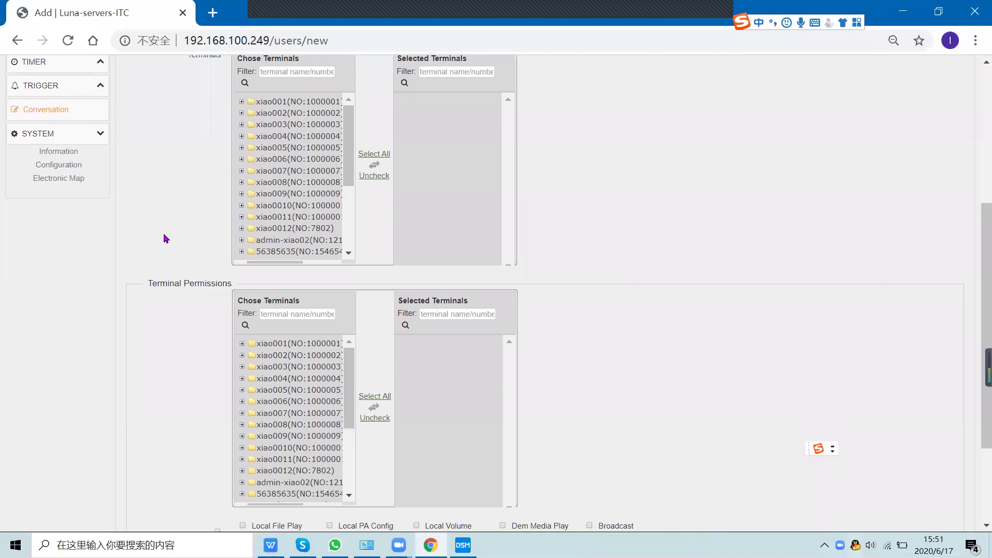
{"action": "scroll", "coordinate": [165, 235], "scroll_direction": "down", "scroll_amount": 3}
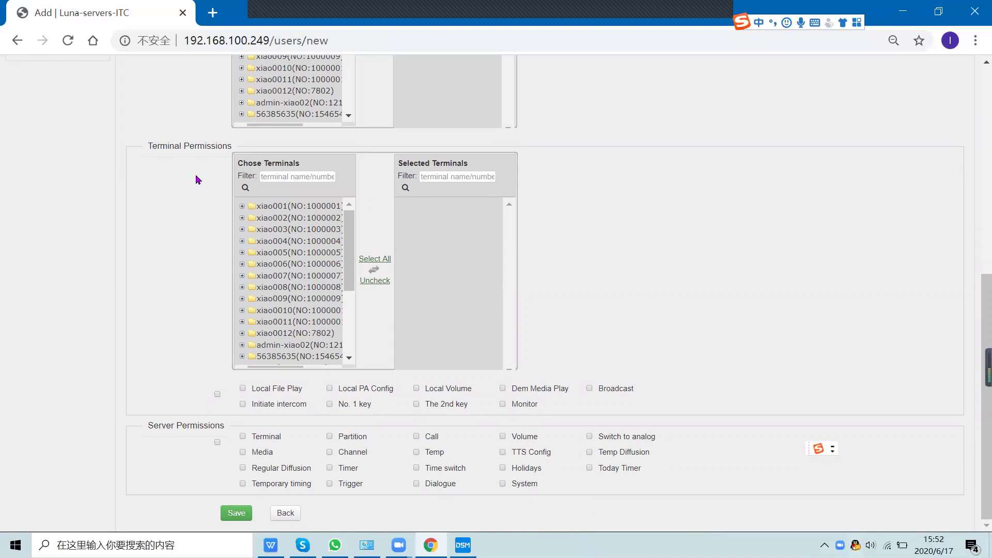
{"action": "scroll", "coordinate": [195, 175], "scroll_direction": "up", "scroll_amount": 9}
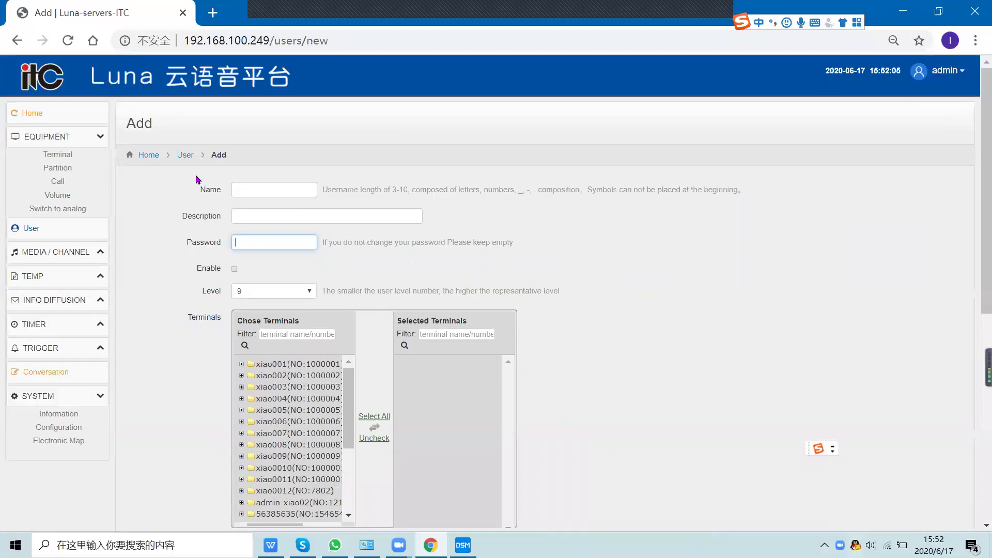
View the media library and try to add a media file without choosing a catalog.
{"action": "left_click", "coordinate": [90, 261]}
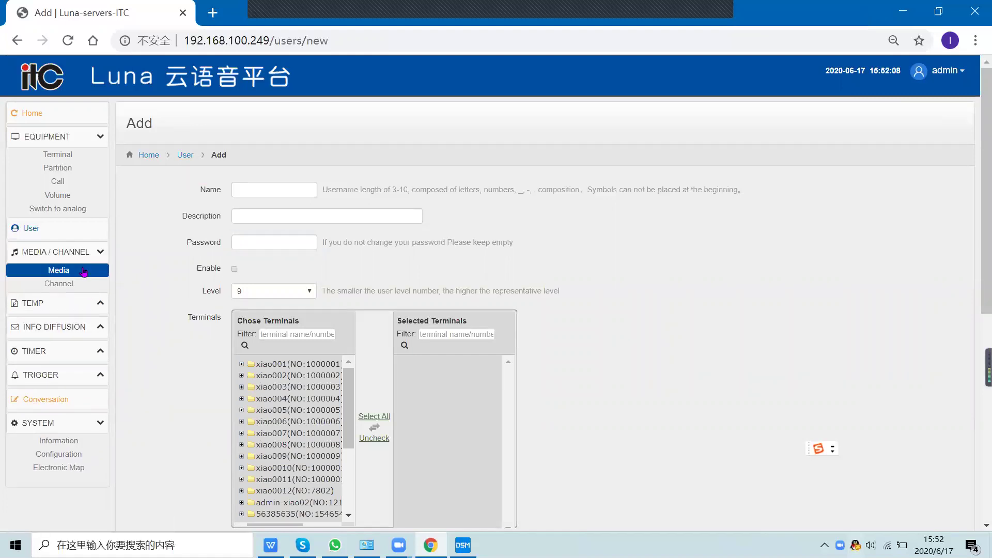
{"action": "left_click", "coordinate": [84, 271]}
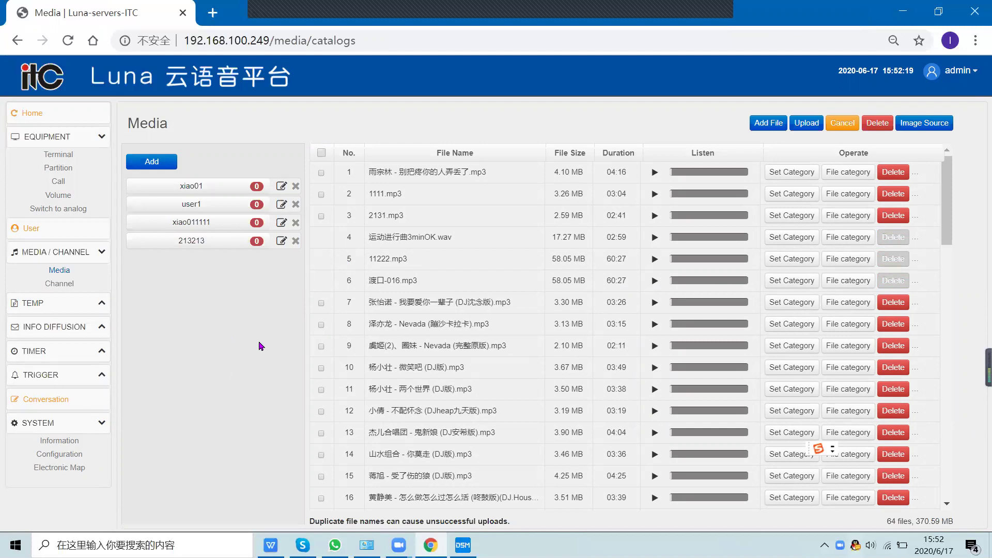
{"action": "left_click", "coordinate": [783, 129]}
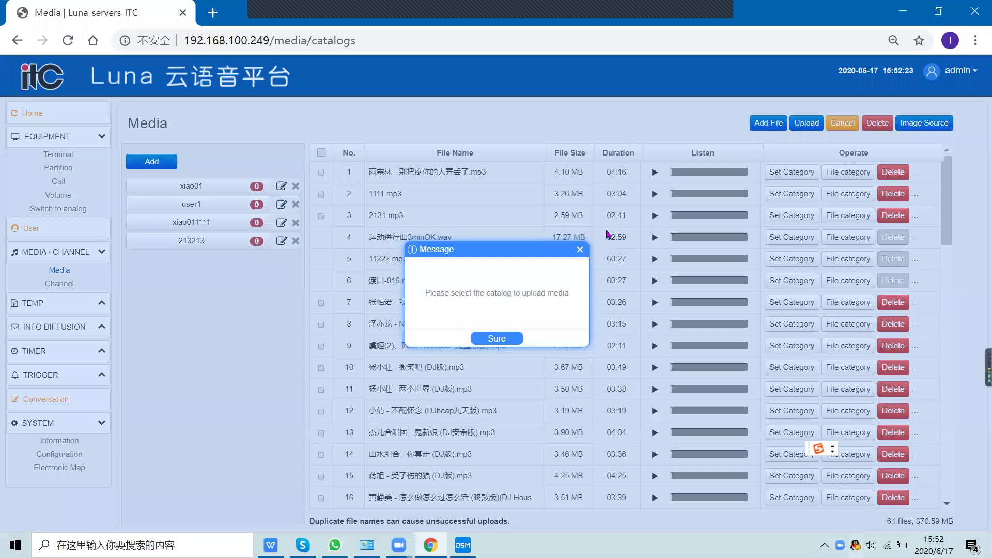
{"action": "left_click", "coordinate": [499, 339]}
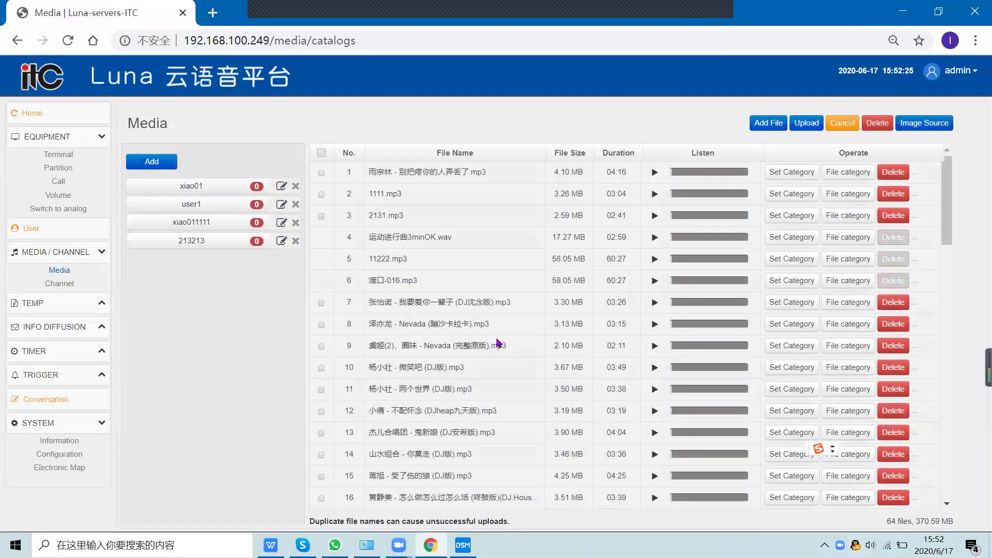
Start a new channel from the channel list and examine its number, name, description and source program settings.
{"action": "left_click", "coordinate": [76, 286]}
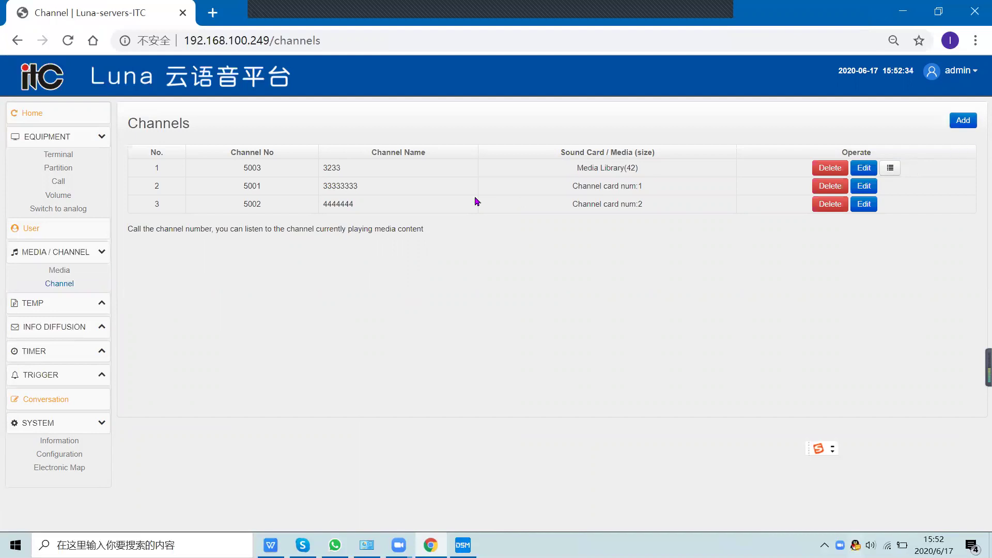
{"action": "left_click", "coordinate": [963, 120]}
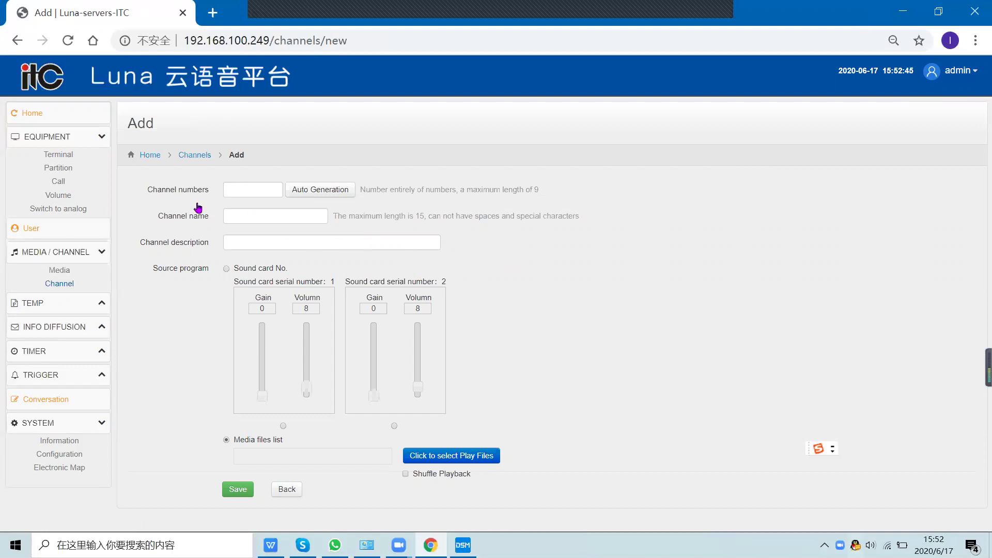
{"action": "left_click", "coordinate": [256, 191]}
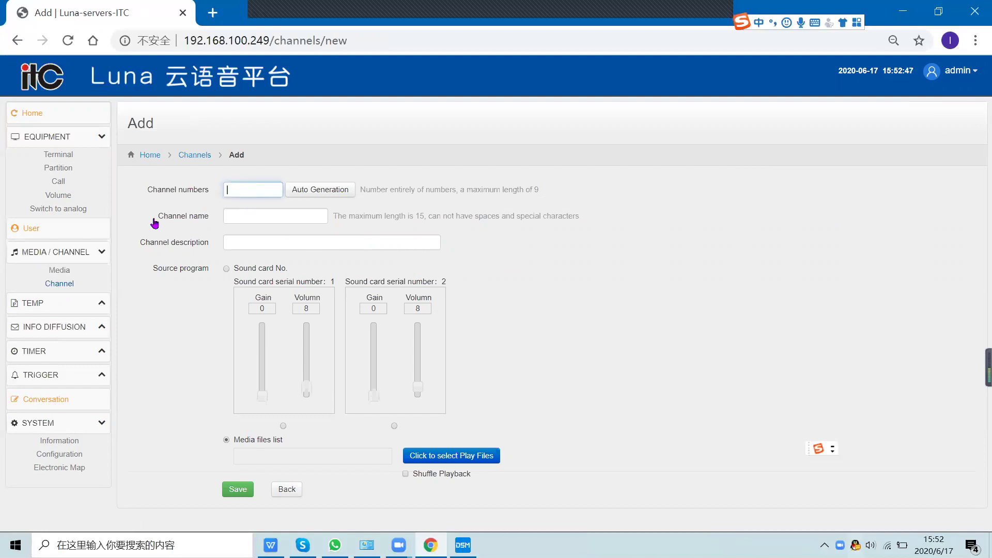
{"action": "left_click", "coordinate": [273, 219]}
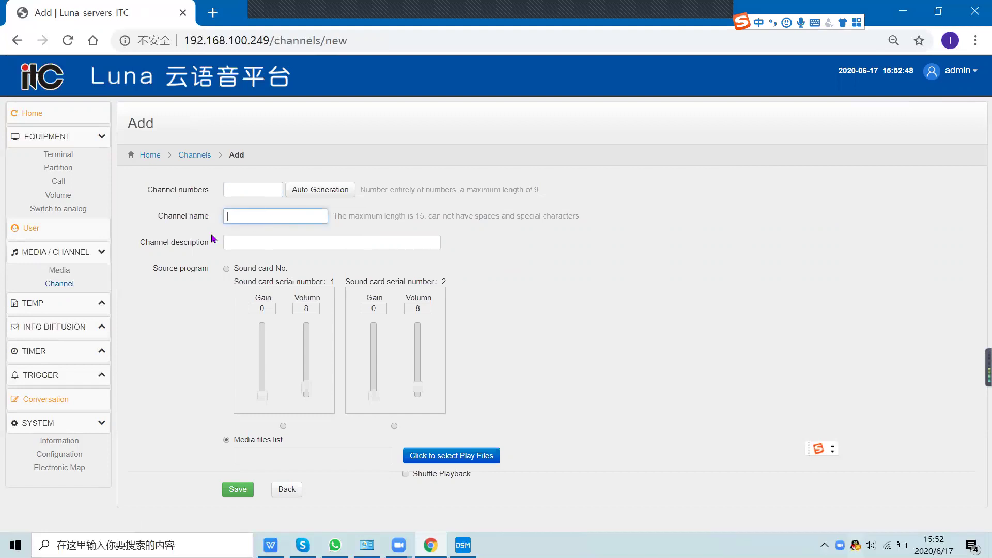
{"action": "left_click", "coordinate": [245, 244]}
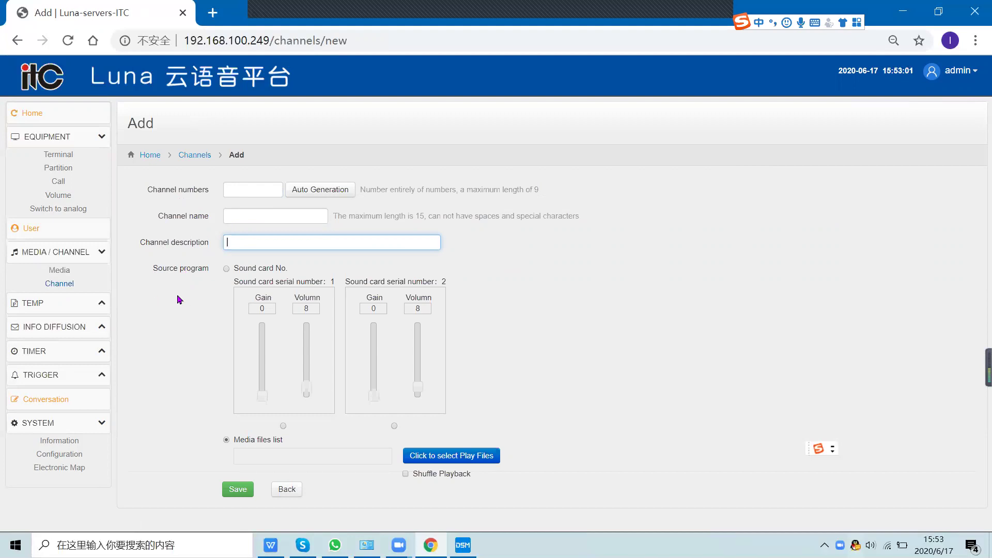
Start a new temp task and examine its audio source choices, play order, volume, number of executions and app terminals.
{"action": "left_click", "coordinate": [83, 306]}
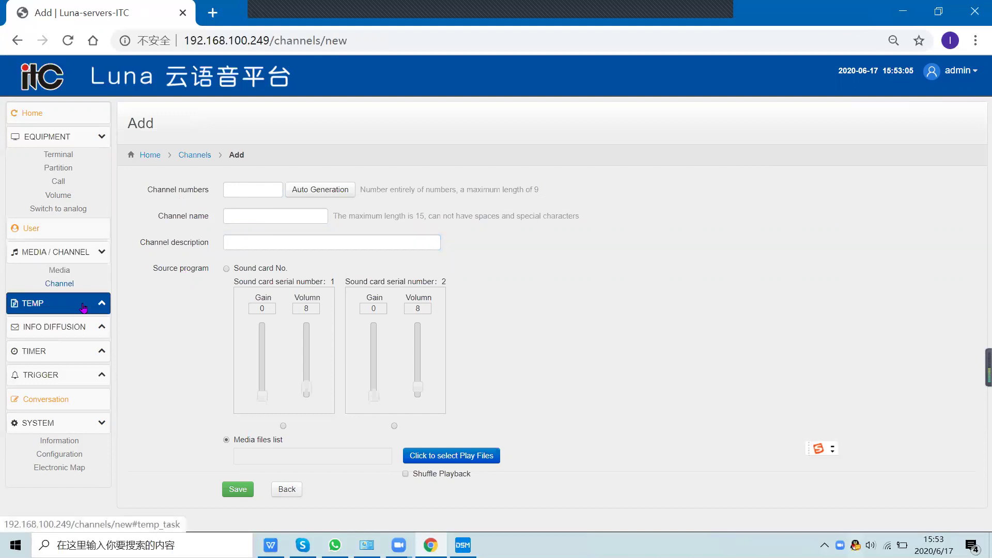
{"action": "left_click", "coordinate": [98, 321]}
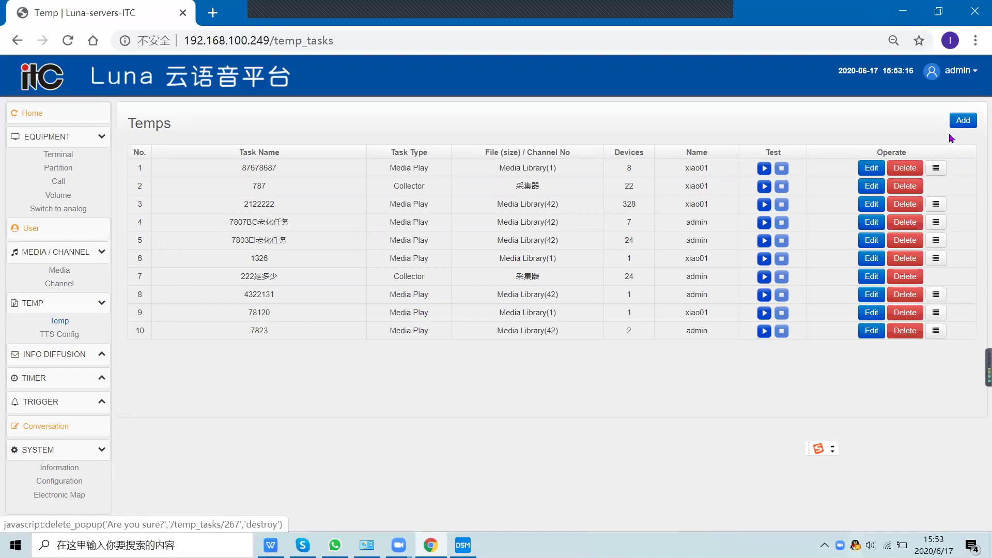
{"action": "left_click", "coordinate": [962, 124]}
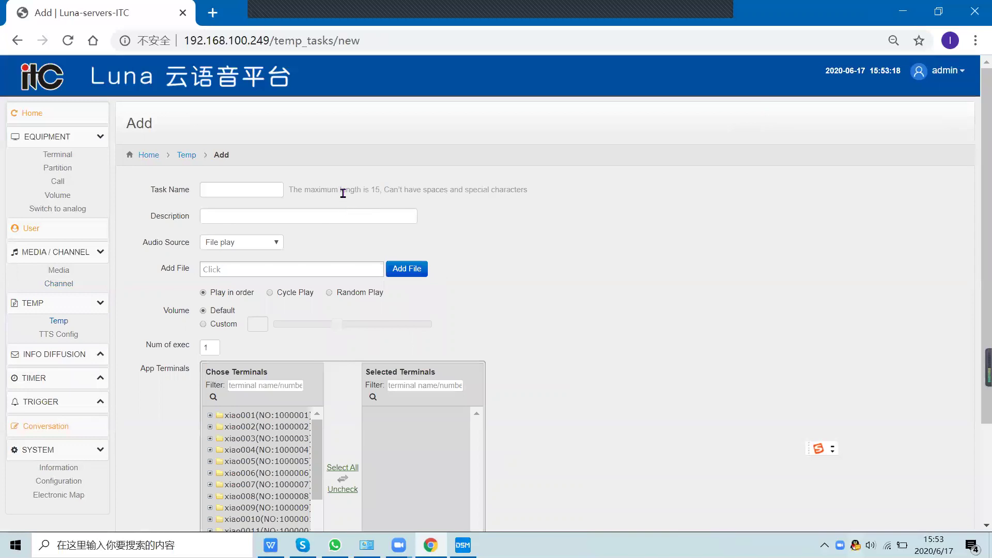
{"action": "left_click", "coordinate": [278, 248]}
{"action": "scroll", "coordinate": [354, 241], "scroll_direction": "down", "scroll_amount": 1}
{"action": "left_click", "coordinate": [246, 221]}
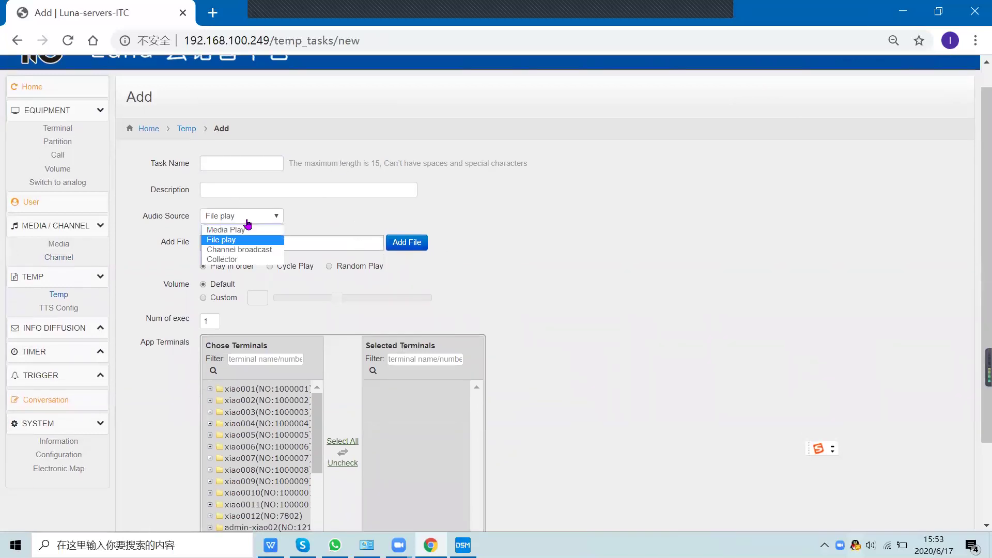
{"action": "left_click", "coordinate": [435, 288]}
{"action": "scroll", "coordinate": [418, 279], "scroll_direction": "down", "scroll_amount": 1}
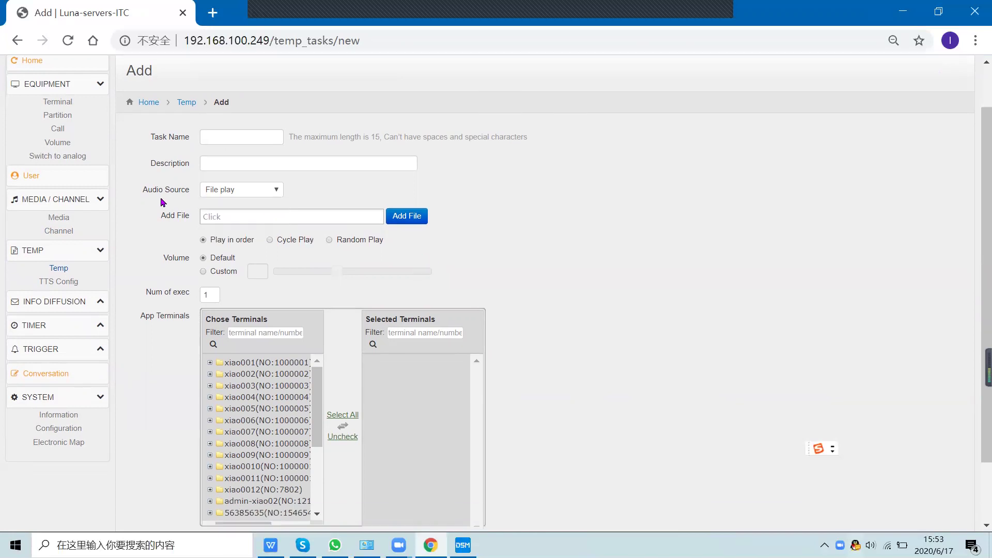
{"action": "scroll", "coordinate": [218, 201], "scroll_direction": "down", "scroll_amount": 2}
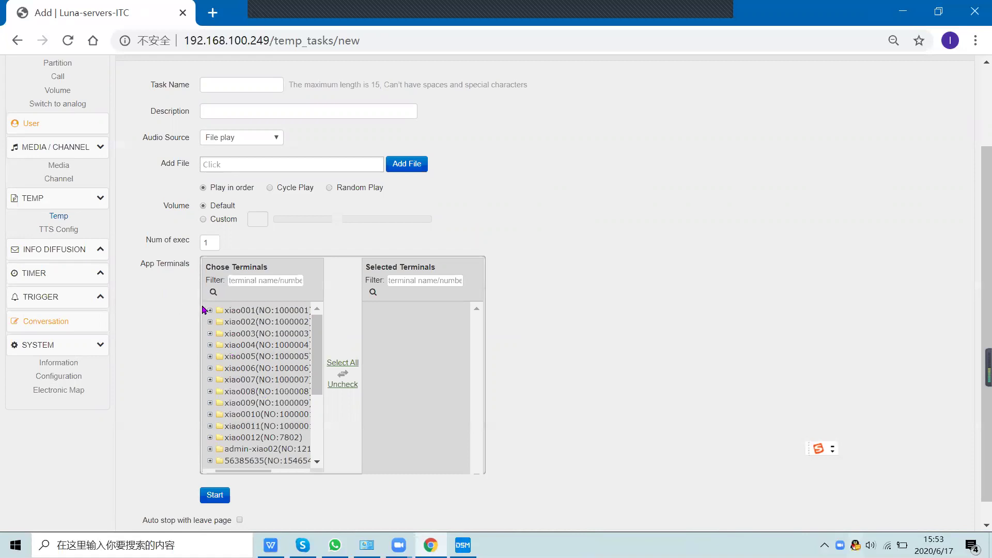
Start a new text-to-speech task and examine its content, speed, language, voice sex choices and app terminals.
{"action": "left_click", "coordinate": [90, 228]}
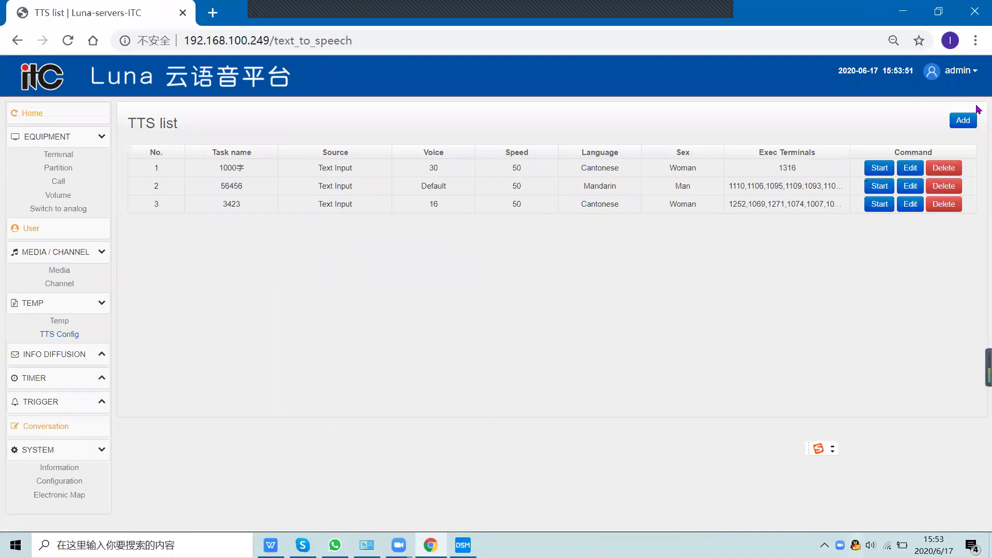
{"action": "left_click", "coordinate": [962, 120]}
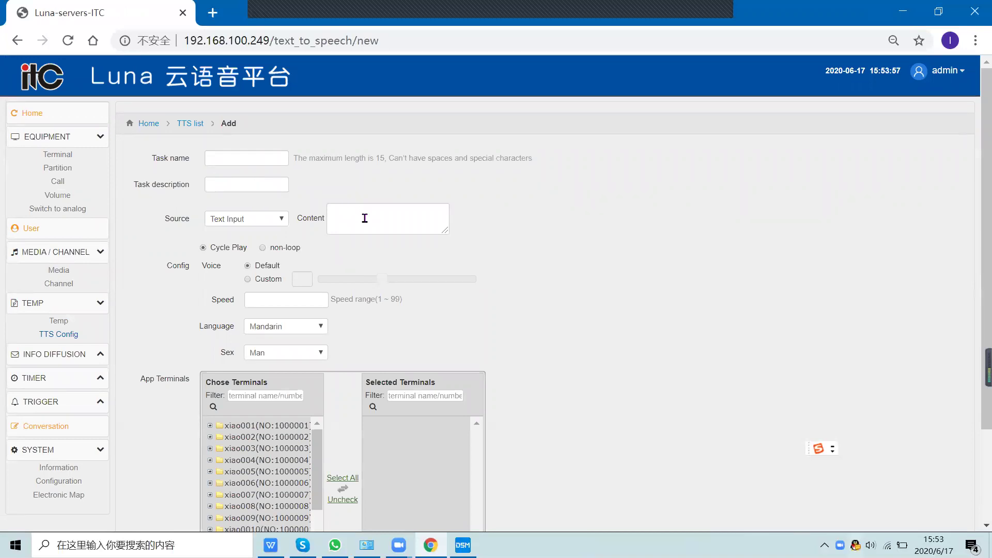
{"action": "left_click", "coordinate": [364, 218]}
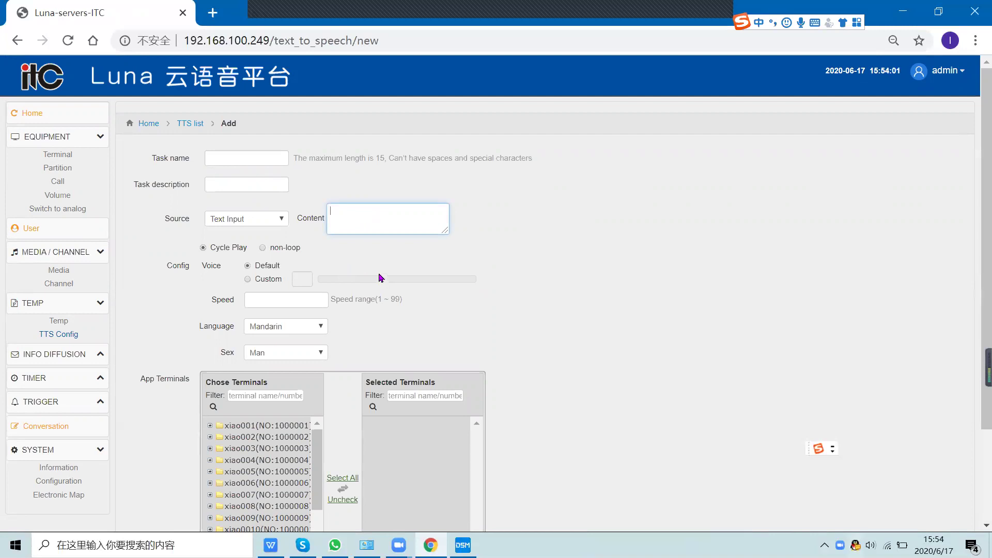
{"action": "scroll", "coordinate": [378, 277], "scroll_direction": "down", "scroll_amount": 2}
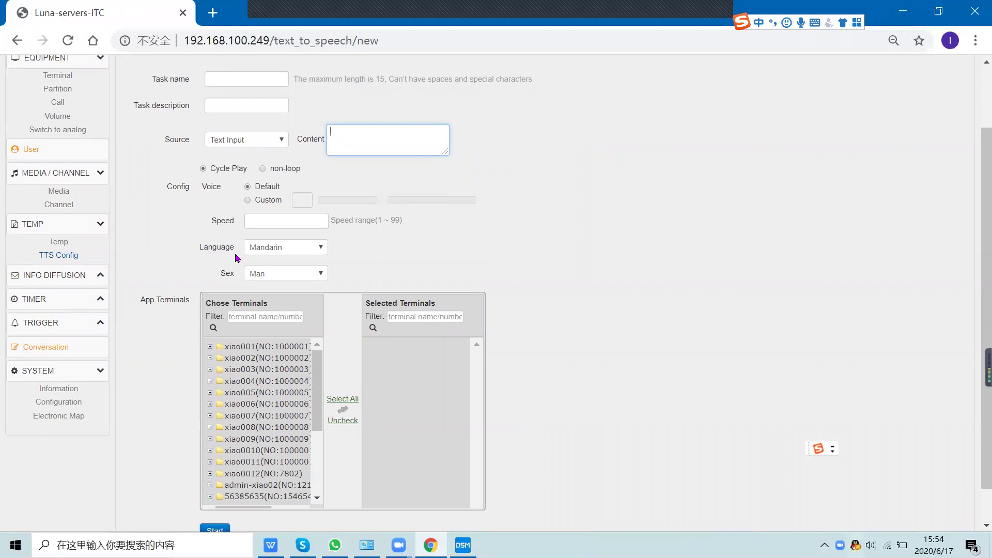
{"action": "left_click", "coordinate": [263, 219]}
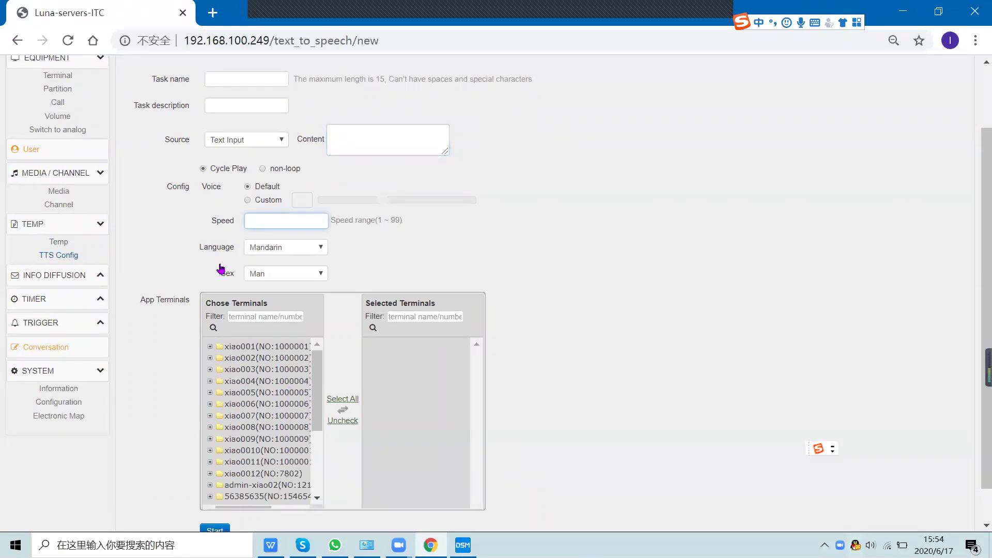
{"action": "left_click", "coordinate": [269, 276]}
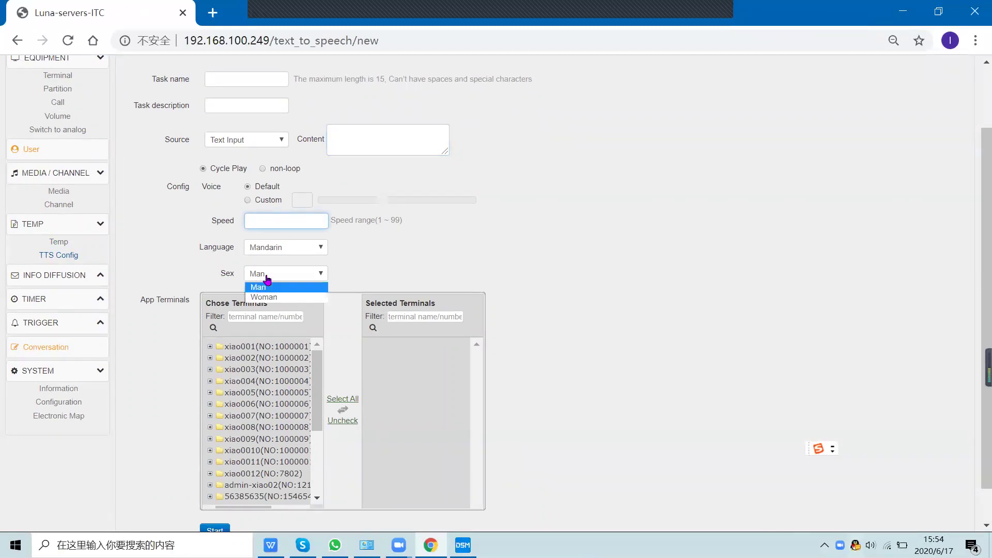
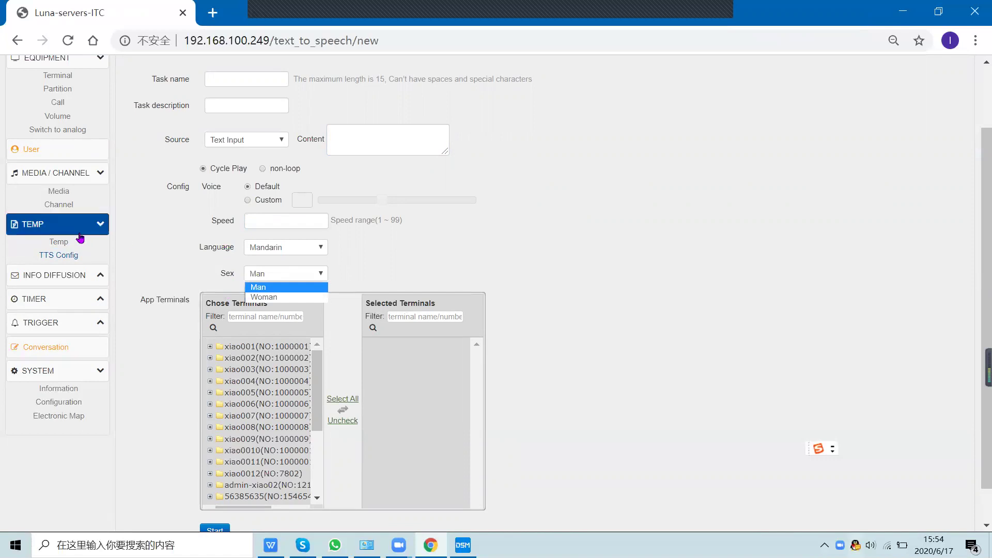
View the temporary information diffusion list and the timer task list.
{"action": "left_click", "coordinate": [93, 276]}
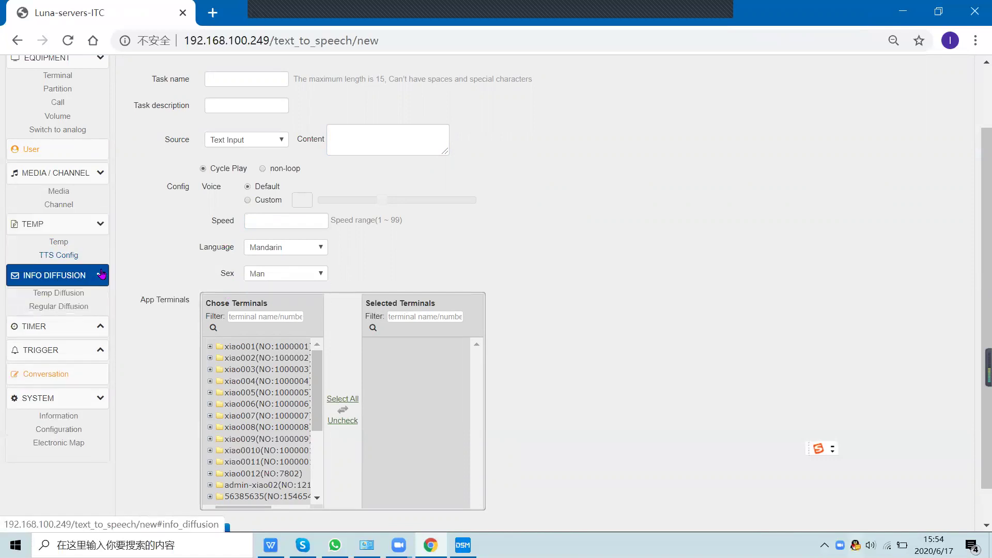
{"action": "left_click", "coordinate": [78, 293]}
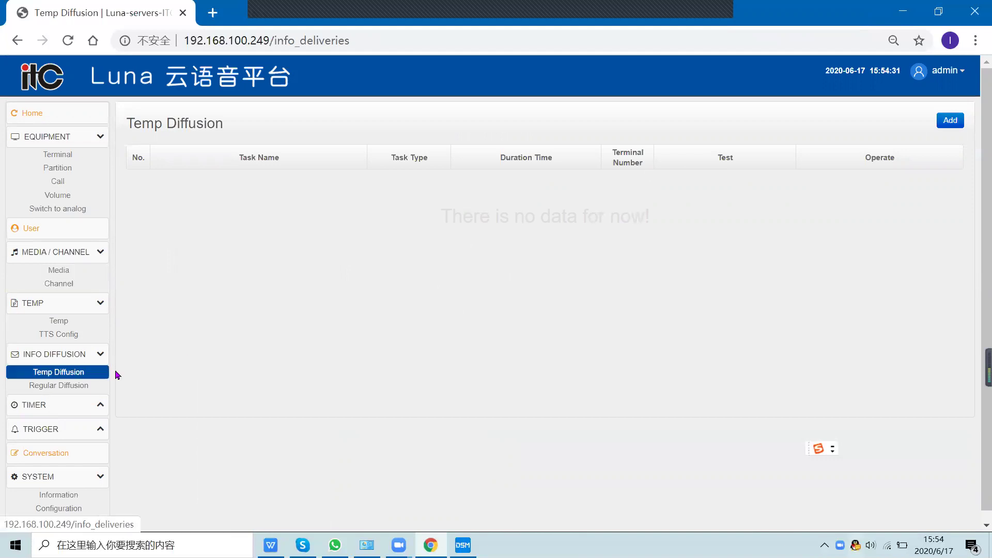
{"action": "left_click", "coordinate": [100, 408]}
{"action": "left_click", "coordinate": [97, 423]}
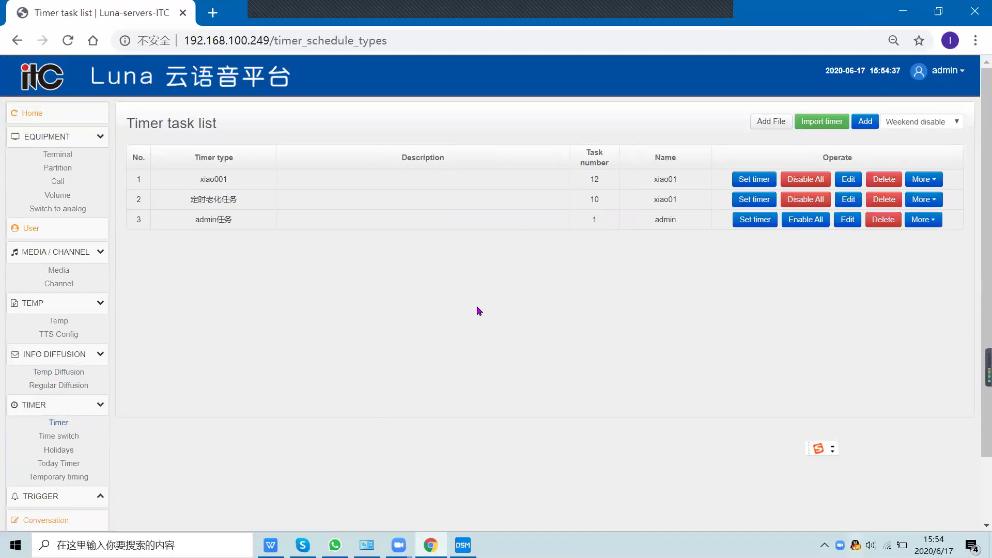
Check the name and description settings for a new timer, return to the timer task list and examine the tasks scheduled under xiao001.
{"action": "left_click", "coordinate": [865, 121]}
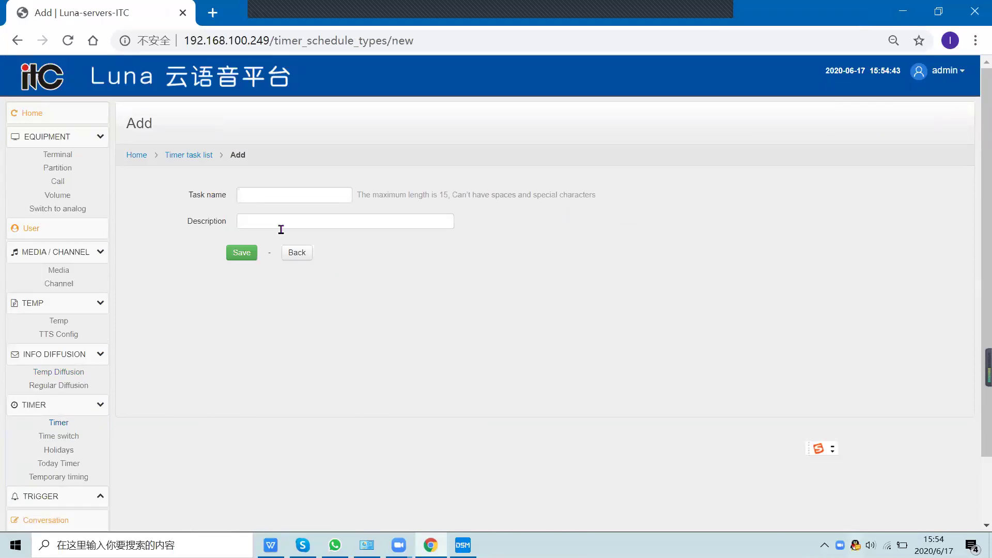
{"action": "left_click", "coordinate": [295, 253]}
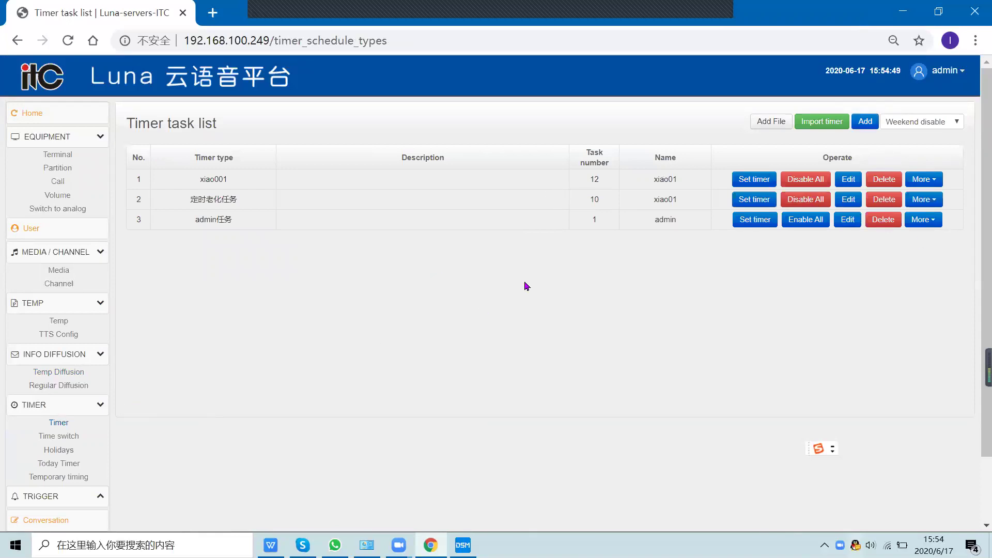
{"action": "left_click", "coordinate": [751, 185]}
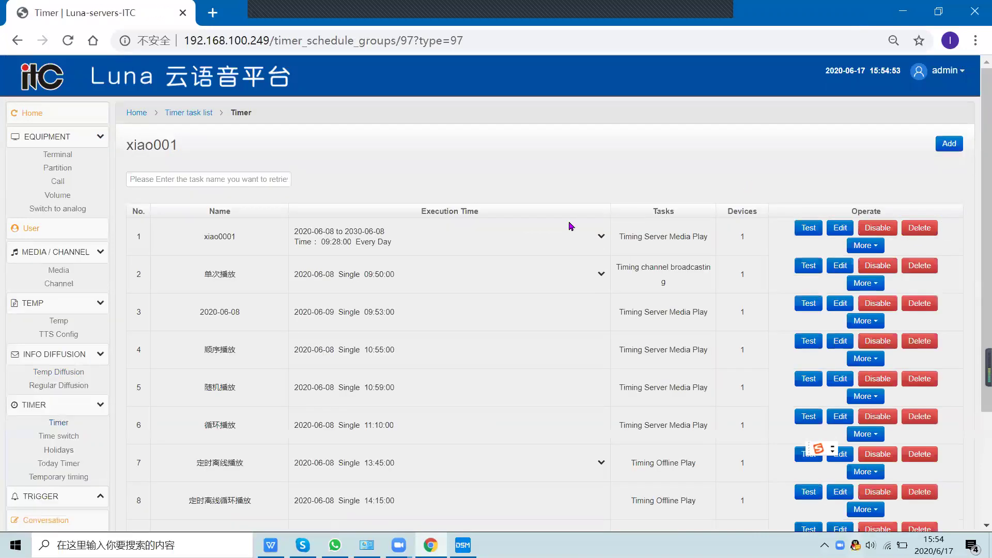
{"action": "scroll", "coordinate": [381, 195], "scroll_direction": "down", "scroll_amount": 1}
{"action": "scroll", "coordinate": [336, 204], "scroll_direction": "down", "scroll_amount": 1}
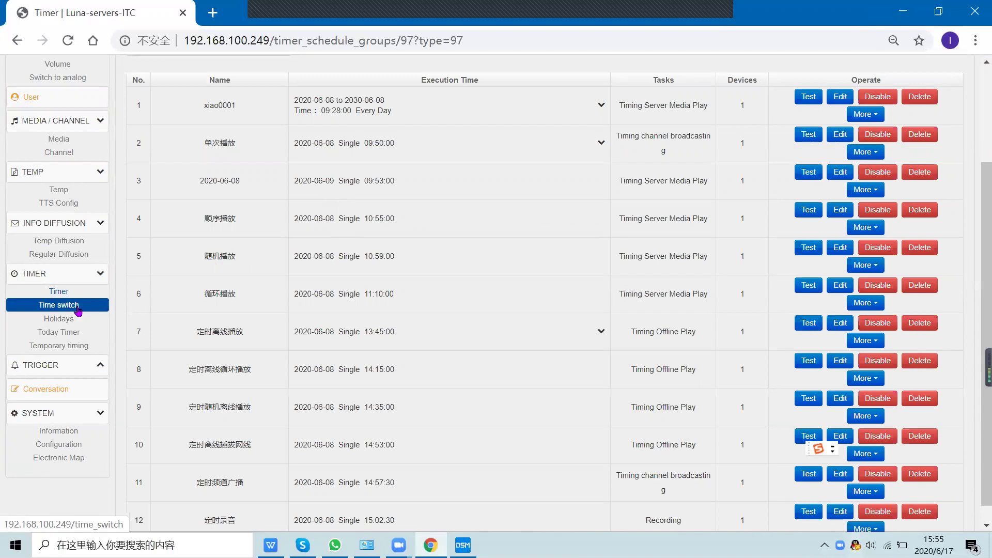
Start a new time switch and examine its task name, start and end dates, and enable or disable choices per category.
{"action": "left_click", "coordinate": [59, 305]}
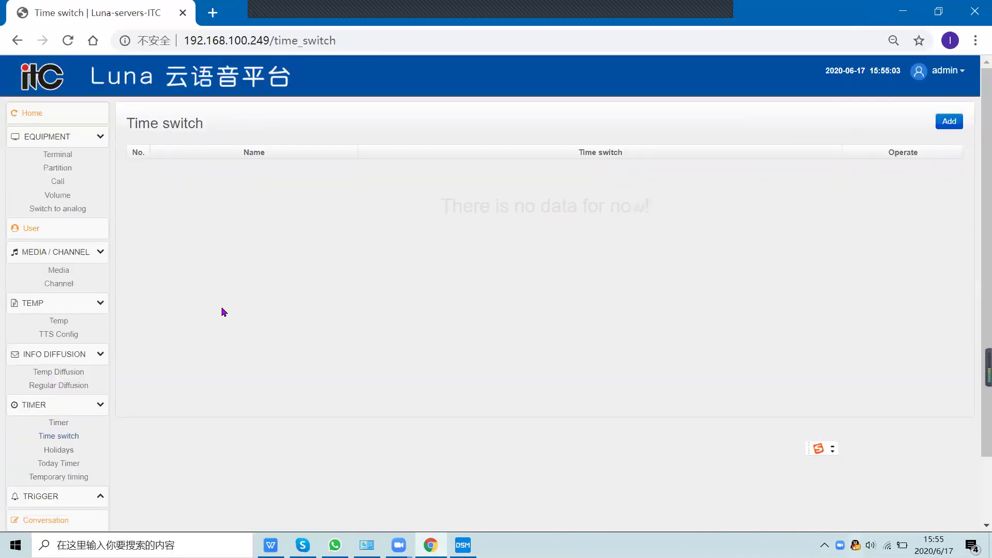
{"action": "left_click", "coordinate": [949, 122]}
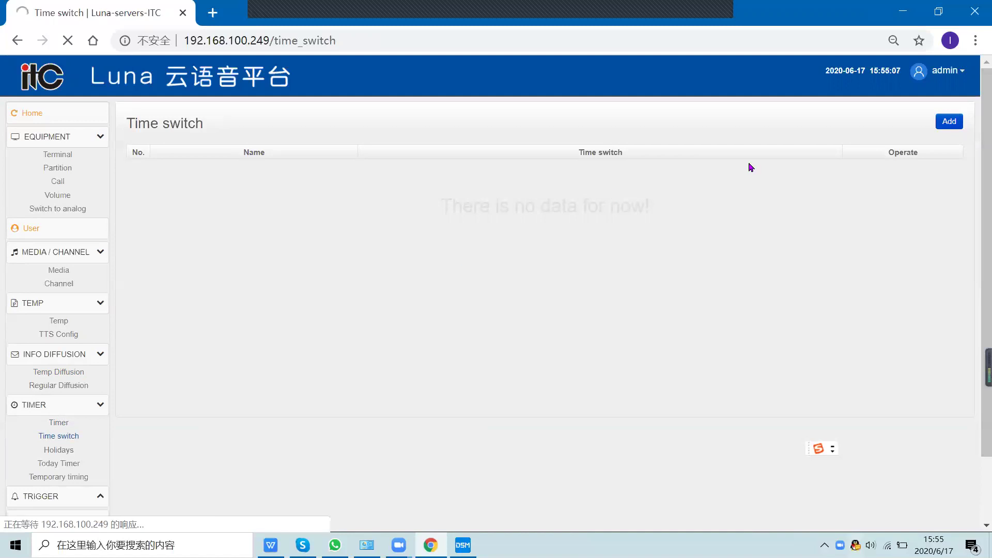
{"action": "scroll", "coordinate": [751, 167], "scroll_direction": "down", "scroll_amount": 1}
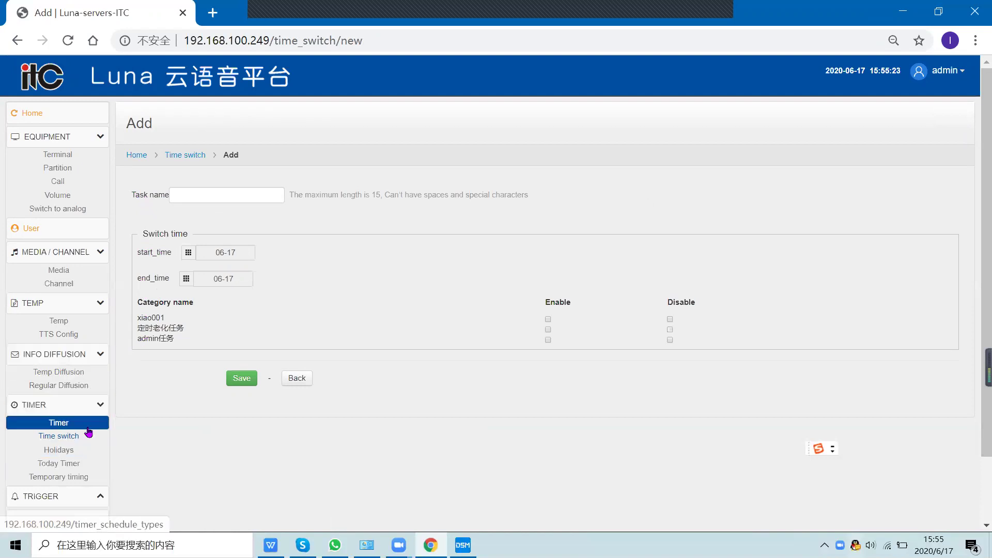
Start a new holiday and examine its task name, description, date range, start and finishing times, and all-day option.
{"action": "left_click", "coordinate": [58, 450]}
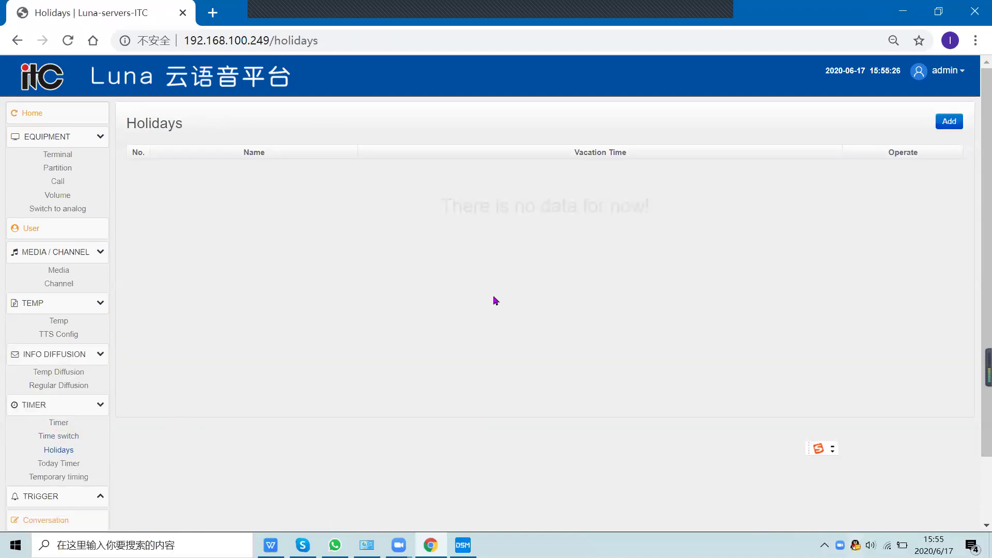
{"action": "left_click", "coordinate": [942, 120]}
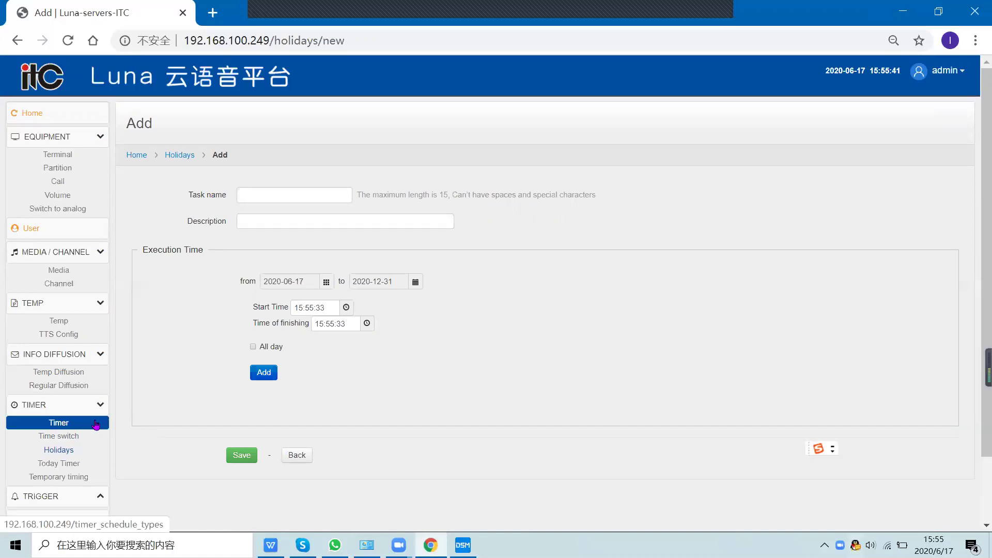
{"action": "scroll", "coordinate": [151, 432], "scroll_direction": "down", "scroll_amount": 2}
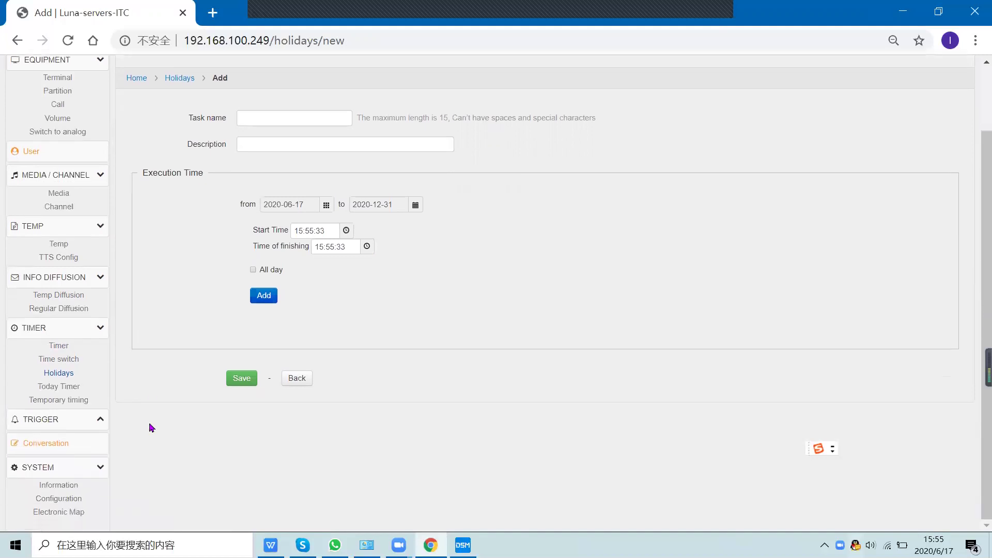
View today's timer table, and start a new temporary timing task to examine its name, start time and trigger task settings.
{"action": "left_click", "coordinate": [91, 386]}
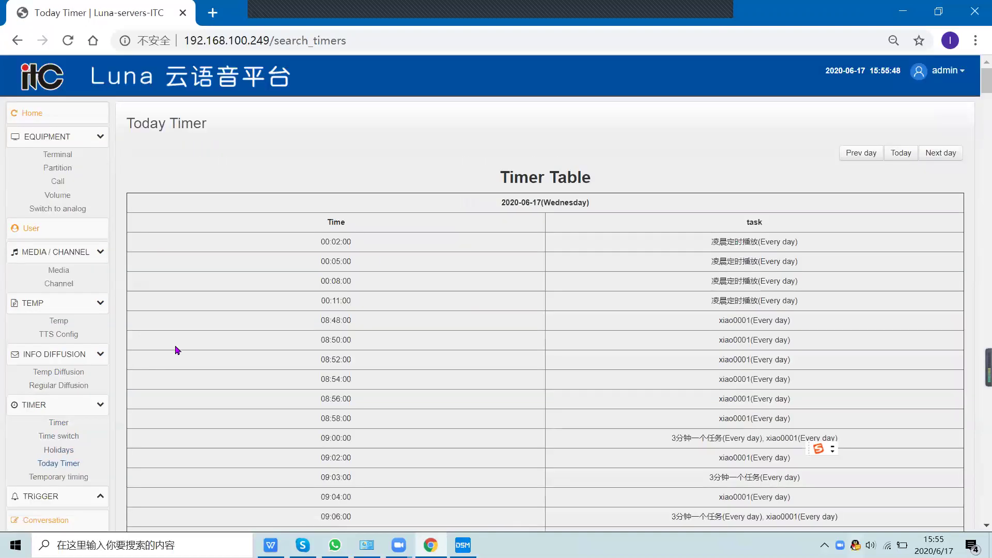
{"action": "scroll", "coordinate": [213, 354], "scroll_direction": "down", "scroll_amount": 1}
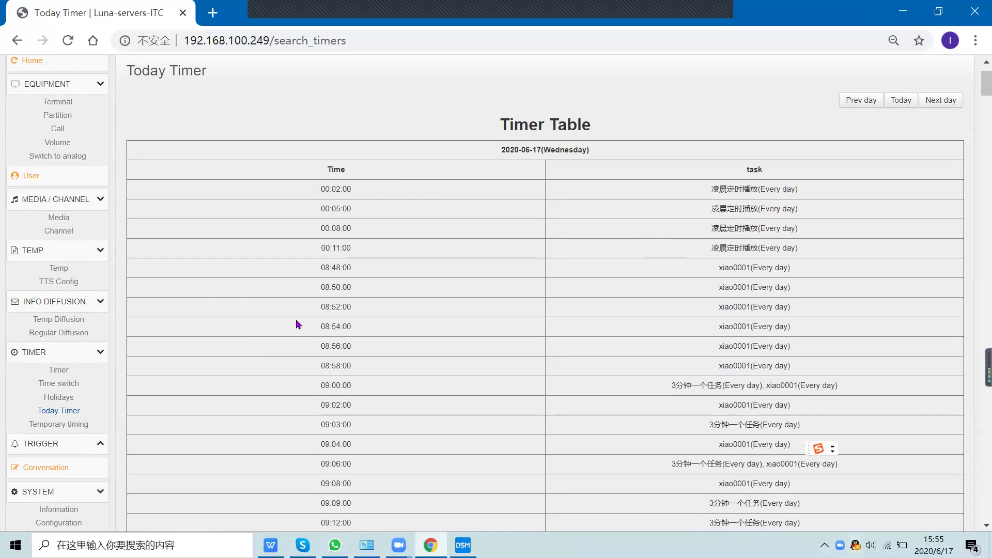
{"action": "left_click", "coordinate": [72, 423]}
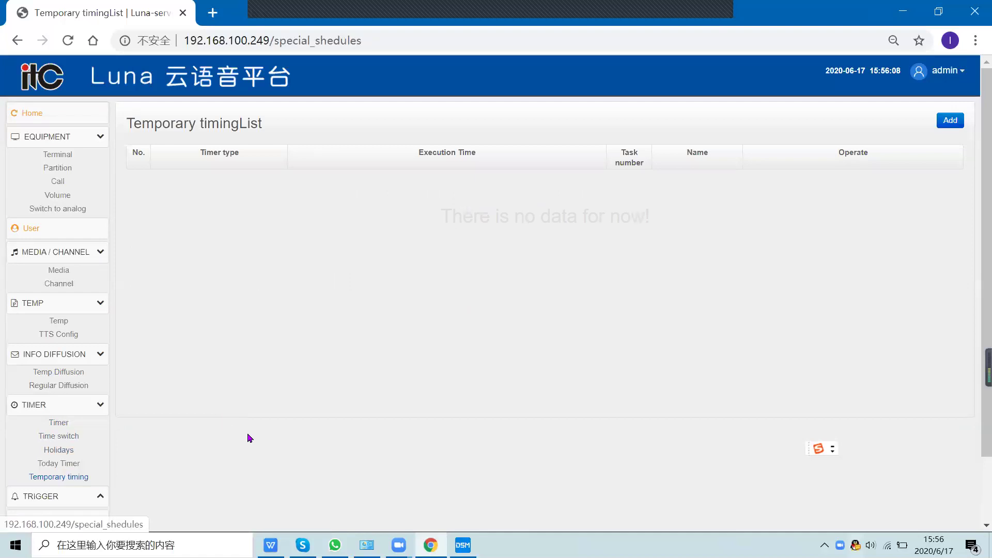
{"action": "left_click", "coordinate": [959, 127]}
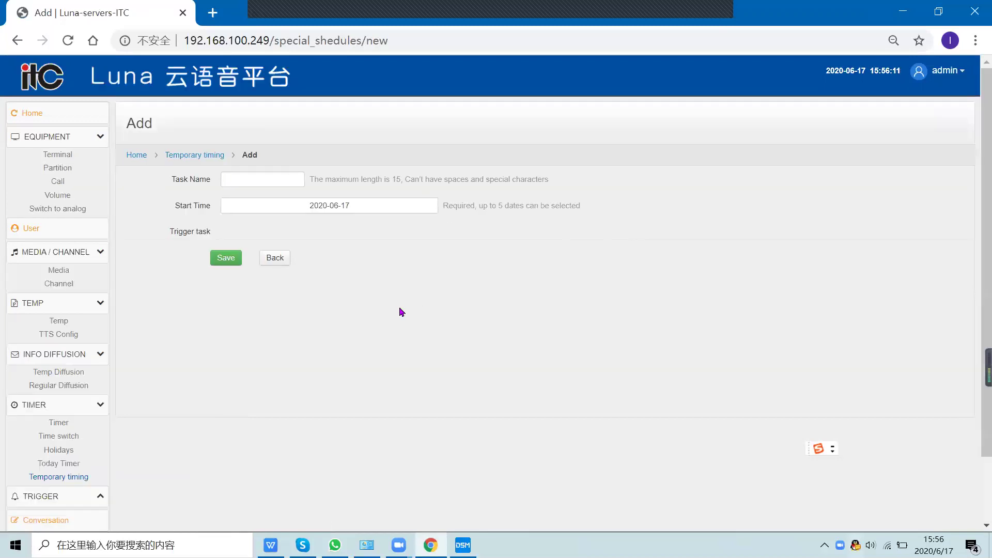
Expand the Trigger group in the navigation and collapse the Timer, Info Diffusion, Temp, Media / Channel and Equipment groups.
{"action": "scroll", "coordinate": [143, 430], "scroll_direction": "down", "scroll_amount": 2}
{"action": "left_click", "coordinate": [109, 419]}
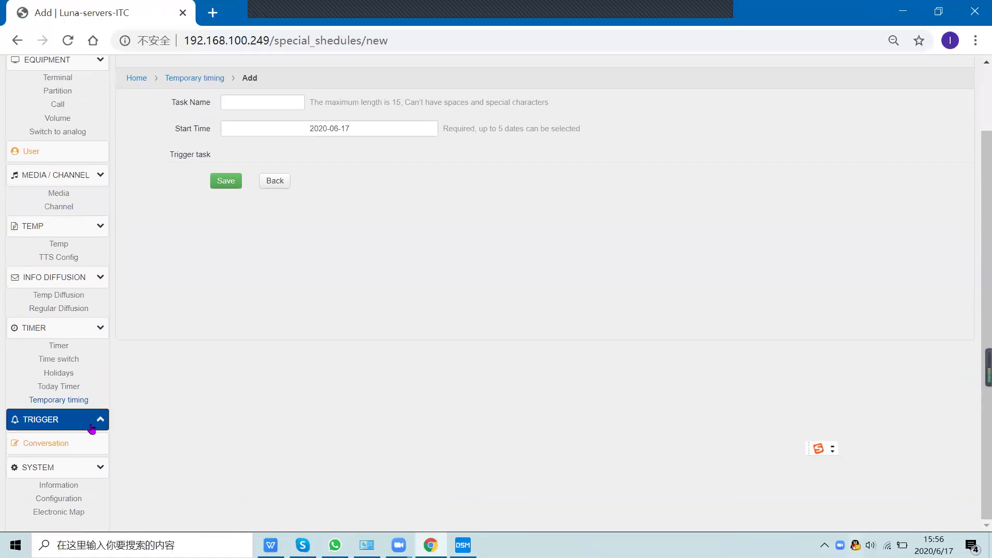
{"action": "scroll", "coordinate": [103, 336], "scroll_direction": "down", "scroll_amount": 2}
{"action": "left_click", "coordinate": [93, 274]}
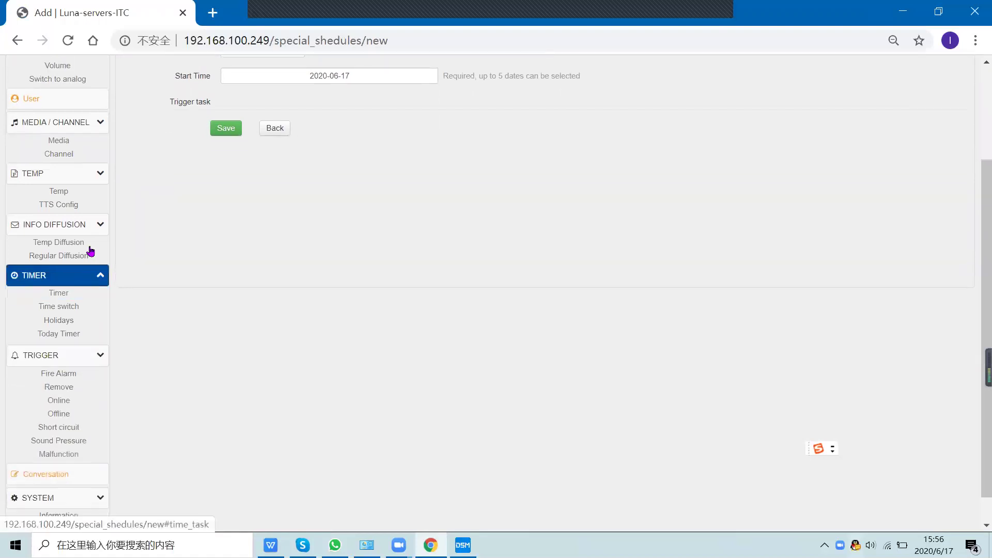
{"action": "left_click", "coordinate": [98, 249]}
{"action": "left_click", "coordinate": [98, 224]}
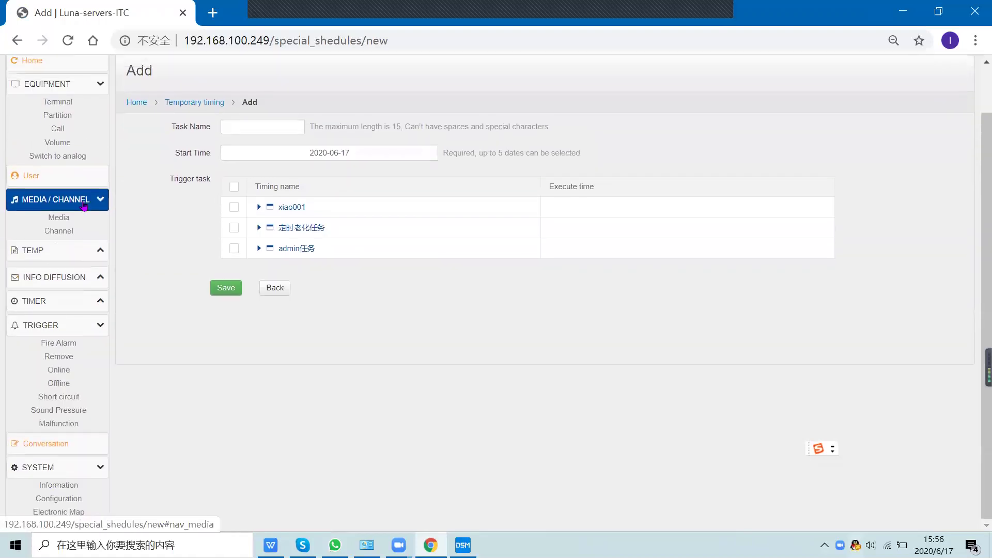
{"action": "left_click", "coordinate": [98, 197]}
{"action": "left_click", "coordinate": [98, 110]}
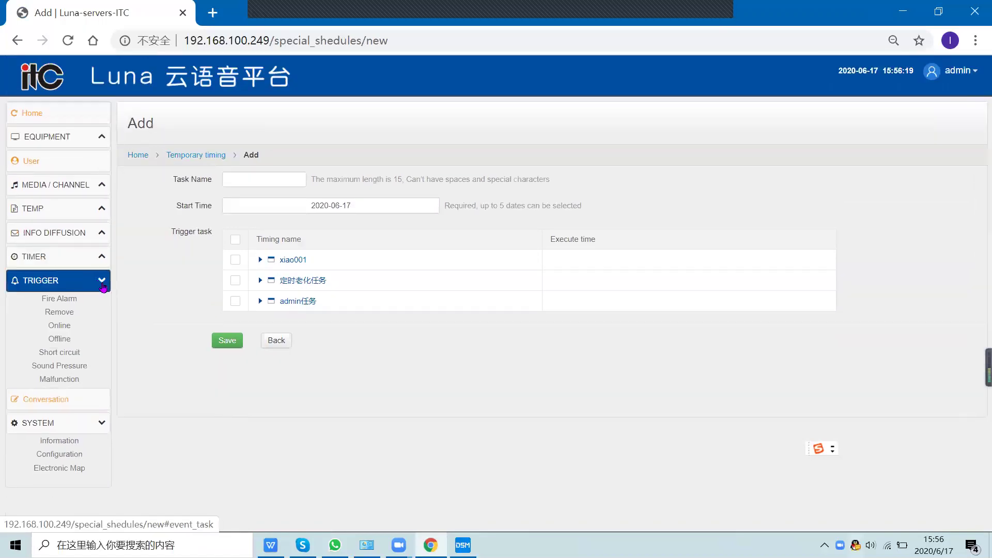
Start a new fire alarm trigger and examine its deployment terminals, channel input settings, automatic stop option and available task types.
{"action": "left_click", "coordinate": [101, 300]}
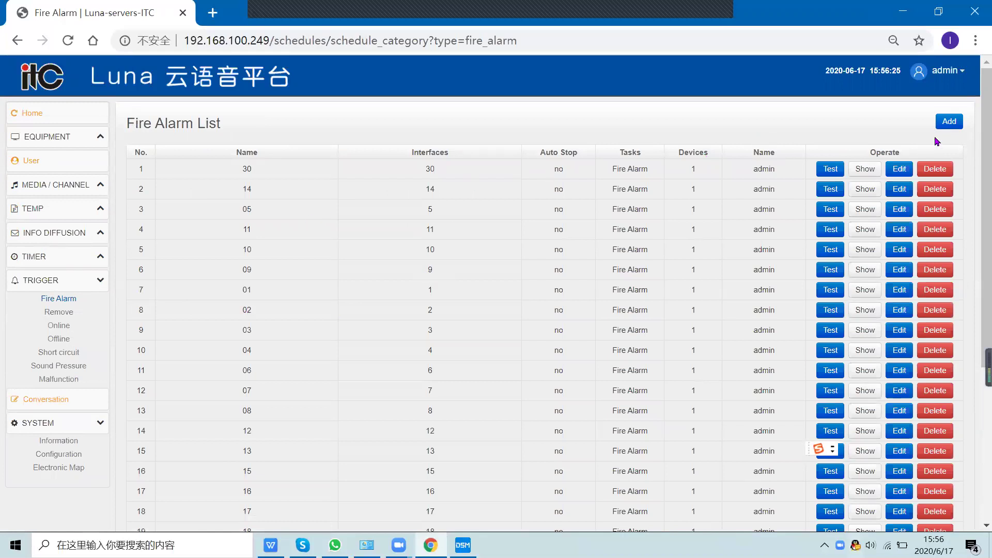
{"action": "left_click", "coordinate": [949, 121]}
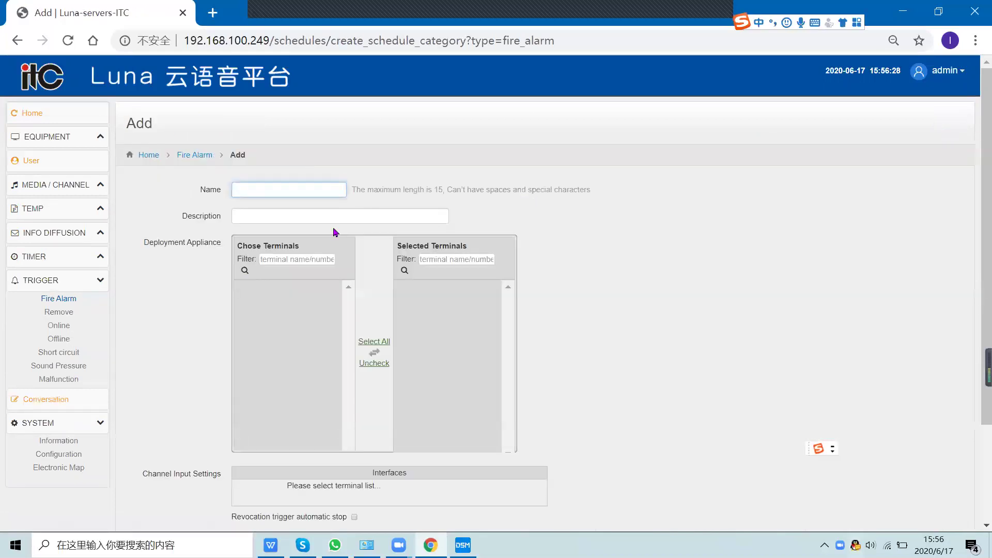
{"action": "scroll", "coordinate": [312, 217], "scroll_direction": "down", "scroll_amount": 1}
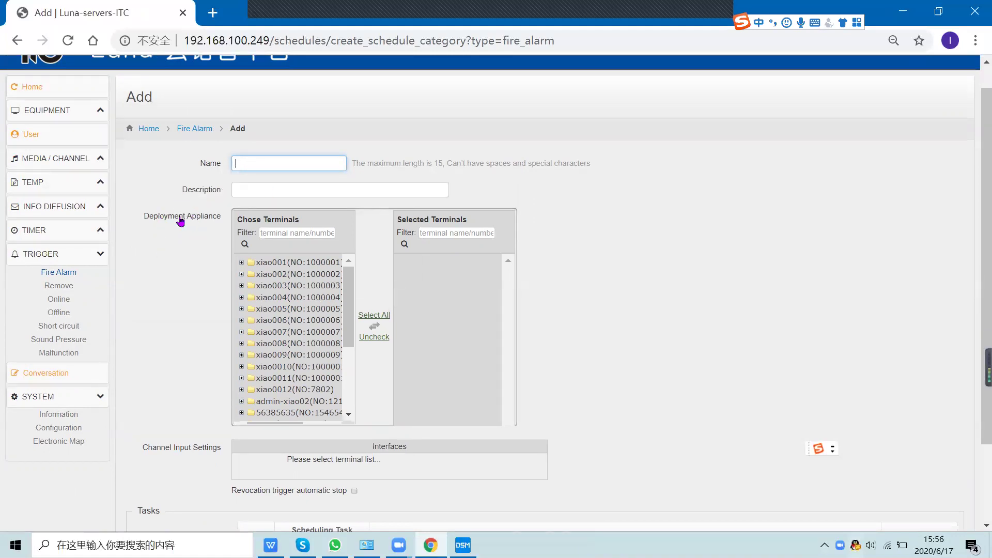
{"action": "scroll", "coordinate": [263, 286], "scroll_direction": "down", "scroll_amount": 2}
{"action": "scroll", "coordinate": [263, 287], "scroll_direction": "down", "scroll_amount": 3}
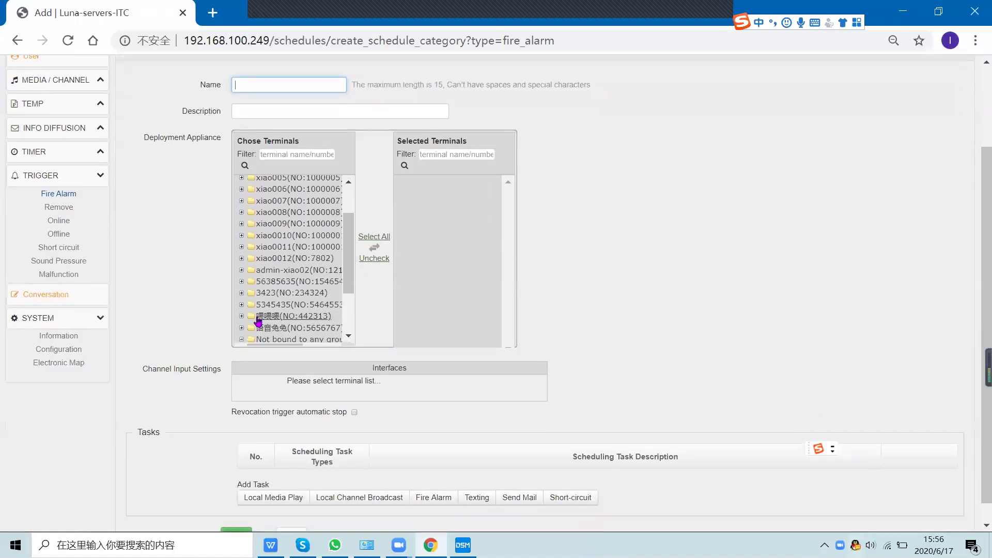
{"action": "scroll", "coordinate": [252, 297], "scroll_direction": "down", "scroll_amount": 3}
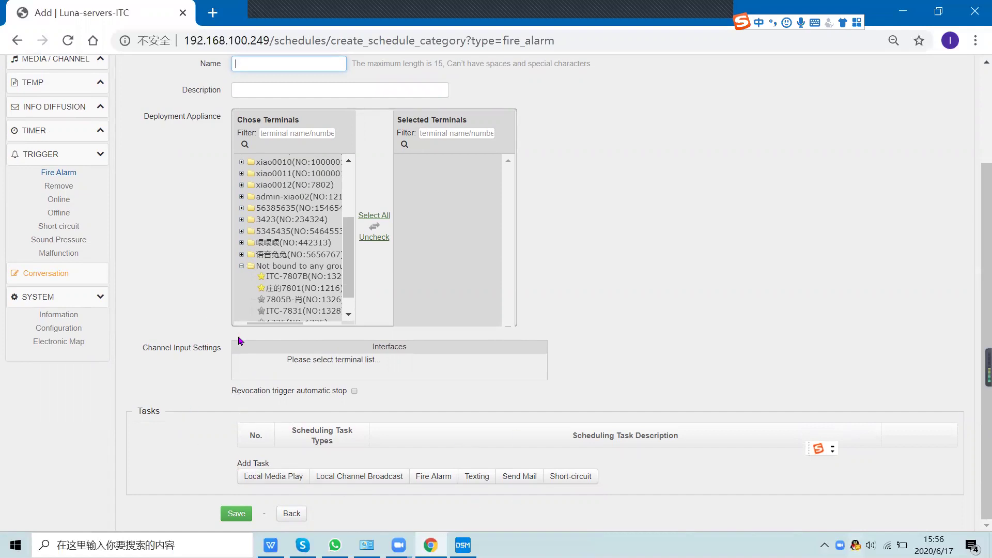
{"action": "scroll", "coordinate": [191, 356], "scroll_direction": "up", "scroll_amount": 1}
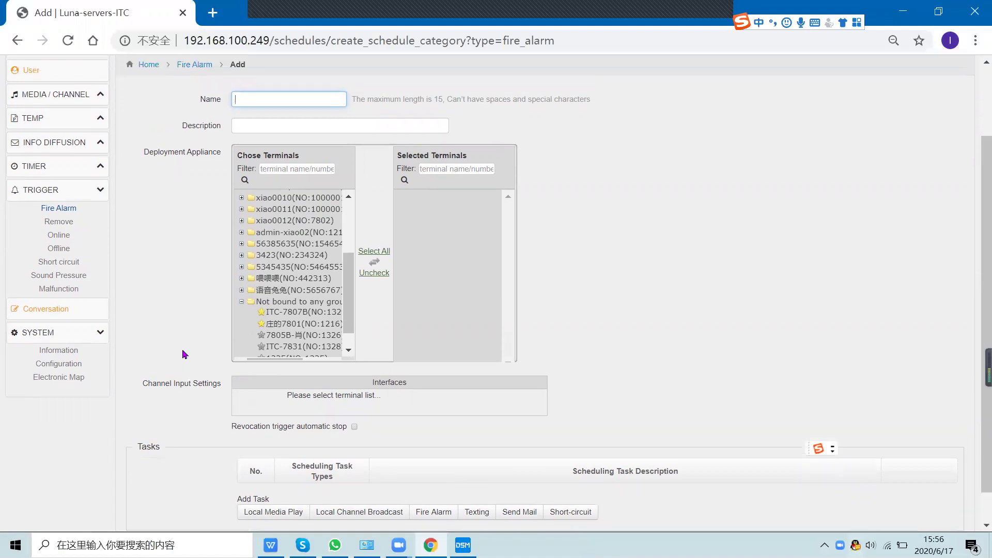
Start a new Remove trigger and examine its name, description, deployment terminals and available task types.
{"action": "left_click", "coordinate": [72, 247]}
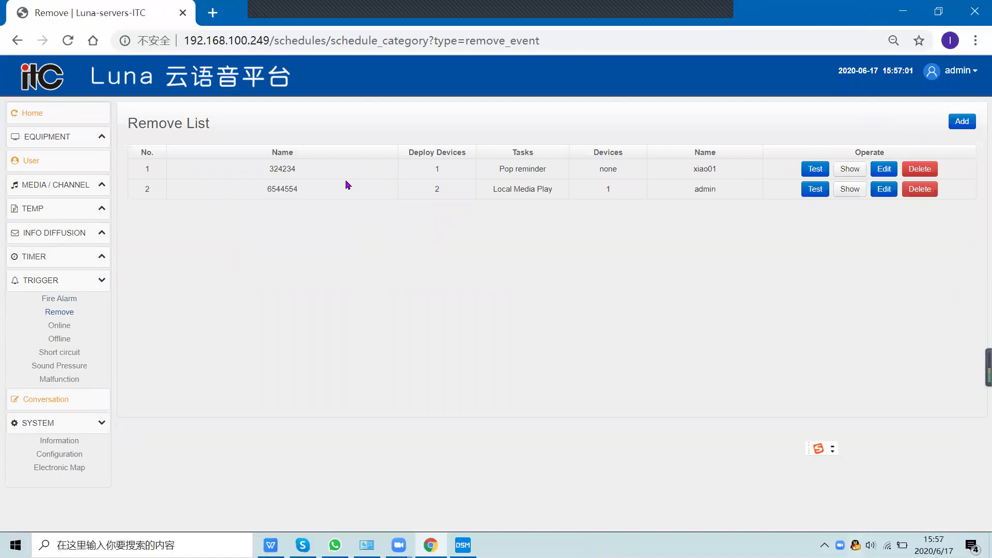
{"action": "left_click", "coordinate": [960, 122]}
{"action": "scroll", "coordinate": [536, 188], "scroll_direction": "down", "scroll_amount": 2}
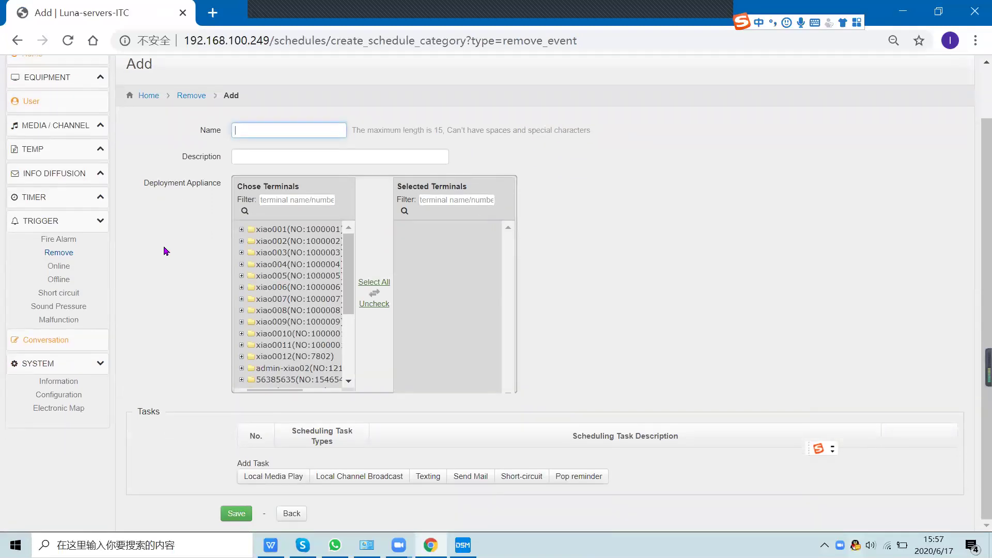
View the Online and Offline trigger lists.
{"action": "left_click", "coordinate": [89, 266]}
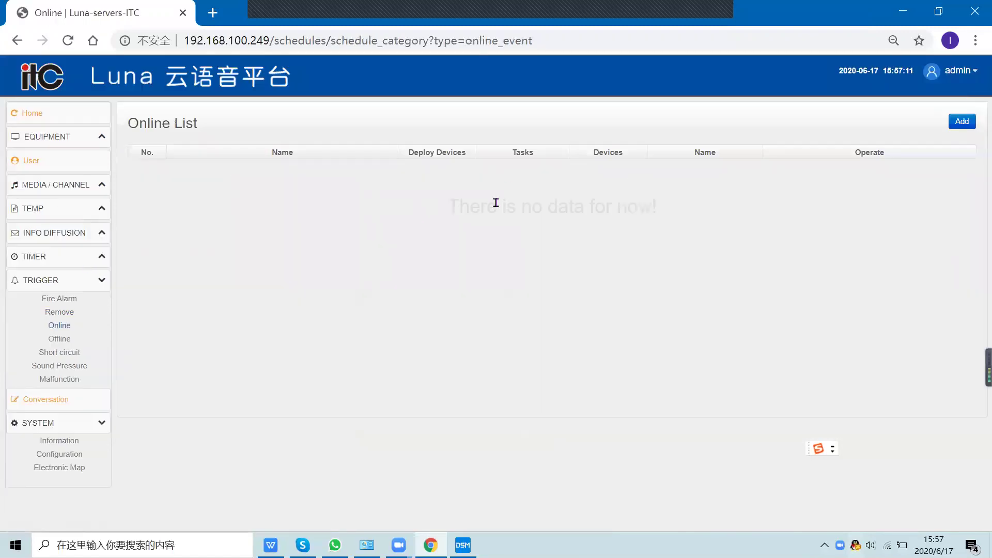
{"action": "left_click", "coordinate": [54, 338]}
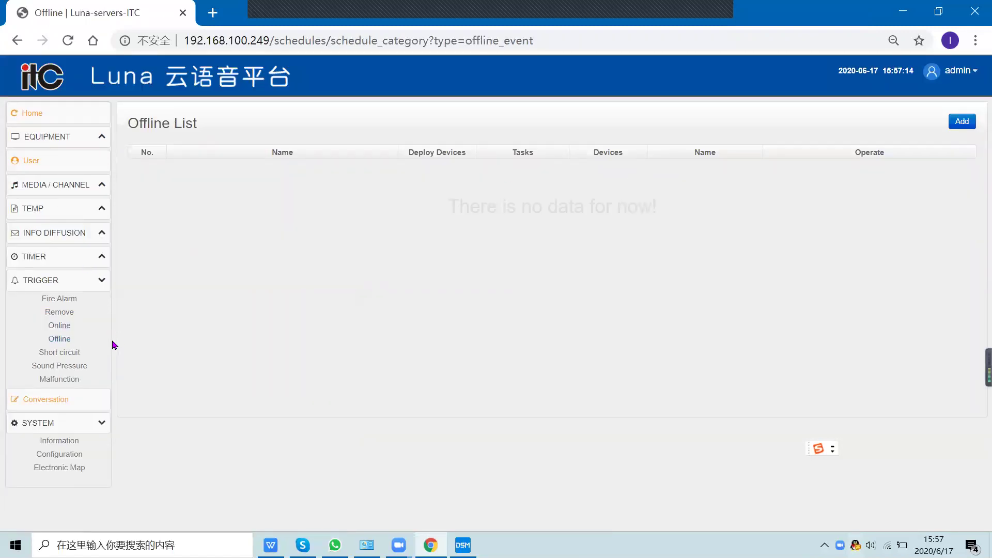
Start a new short circuit trigger and examine its deployment terminals, interface setting and available task types.
{"action": "left_click", "coordinate": [97, 354]}
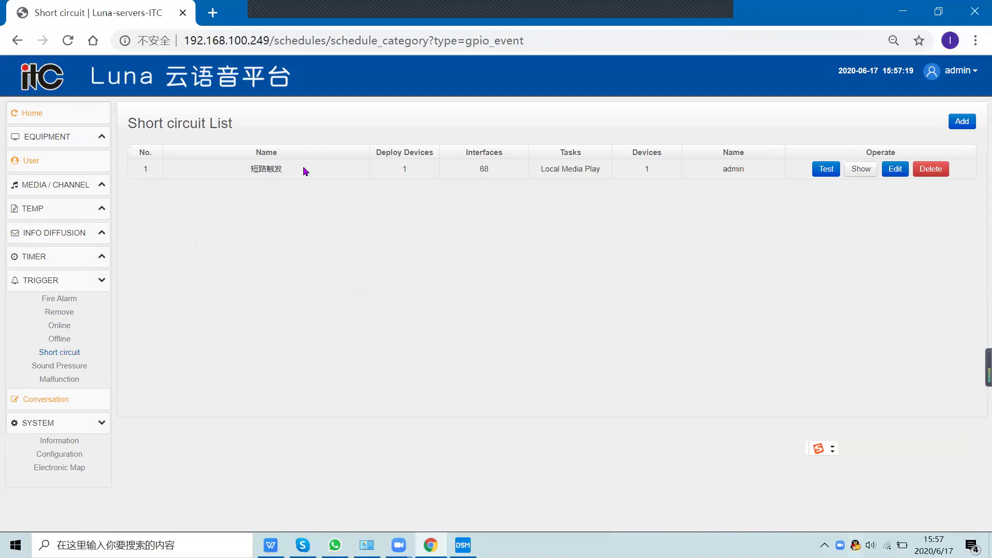
{"action": "left_click", "coordinate": [961, 122]}
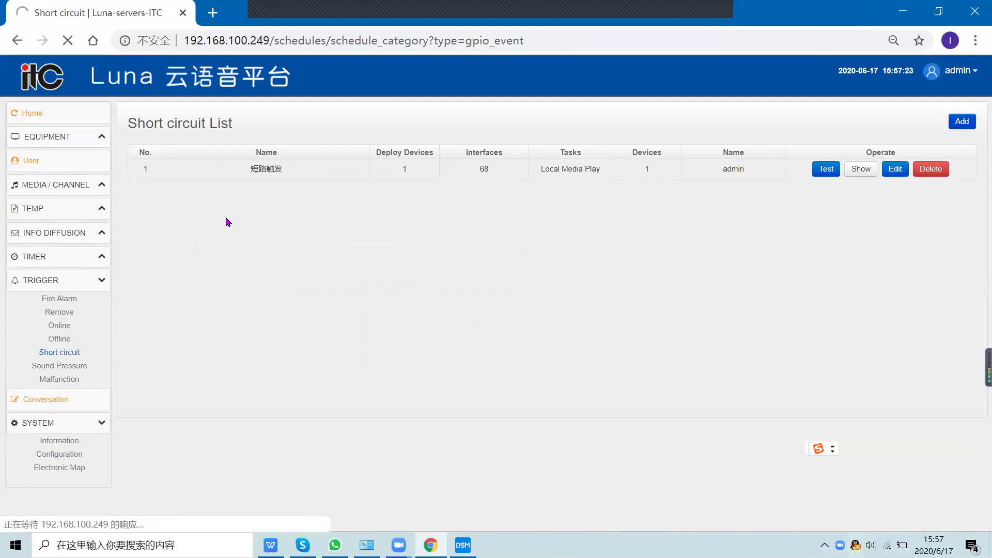
{"action": "scroll", "coordinate": [196, 361], "scroll_direction": "down", "scroll_amount": 1}
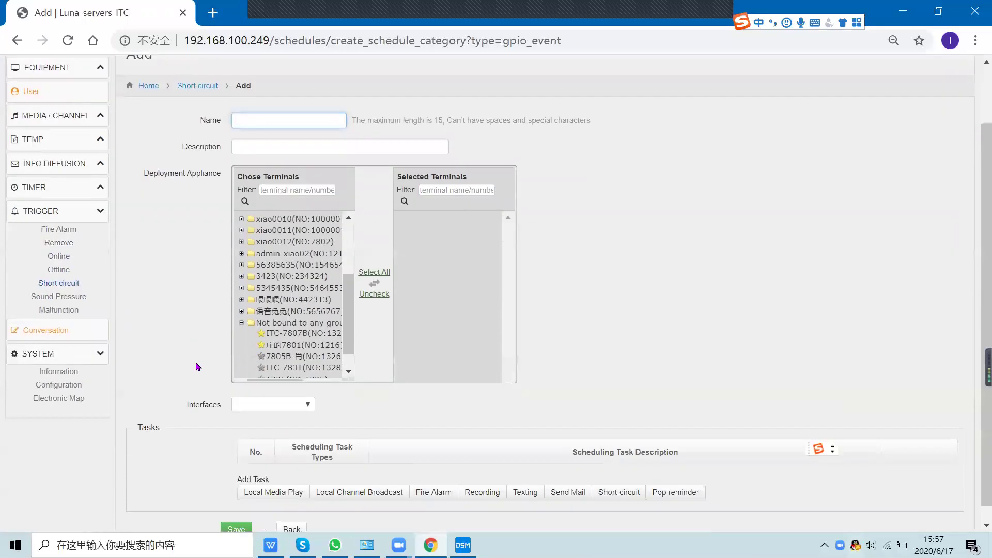
{"action": "scroll", "coordinate": [196, 367], "scroll_direction": "down", "scroll_amount": 1}
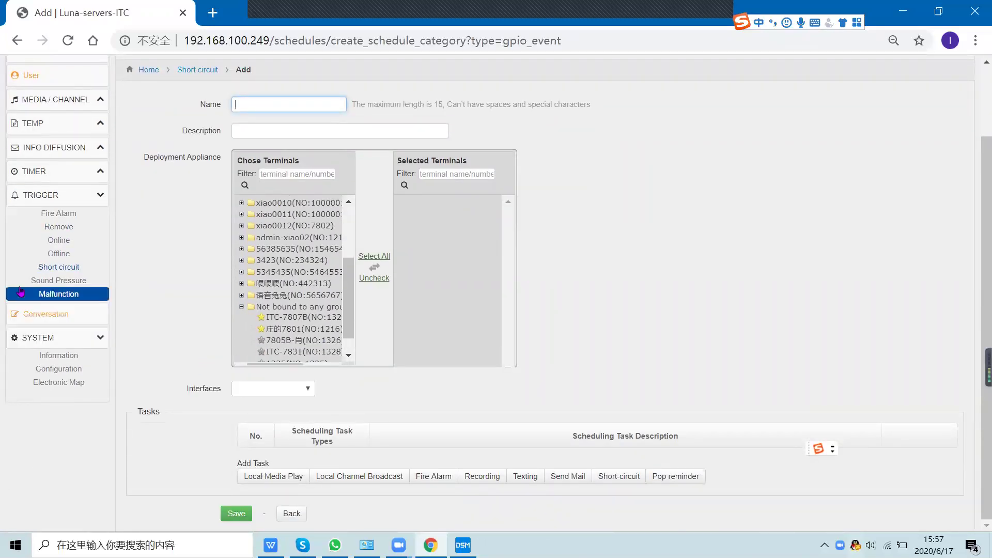
Start a new sound pressure trigger and examine its deployment terminals, SPL level, start and finishing times, and task types.
{"action": "left_click", "coordinate": [108, 287]}
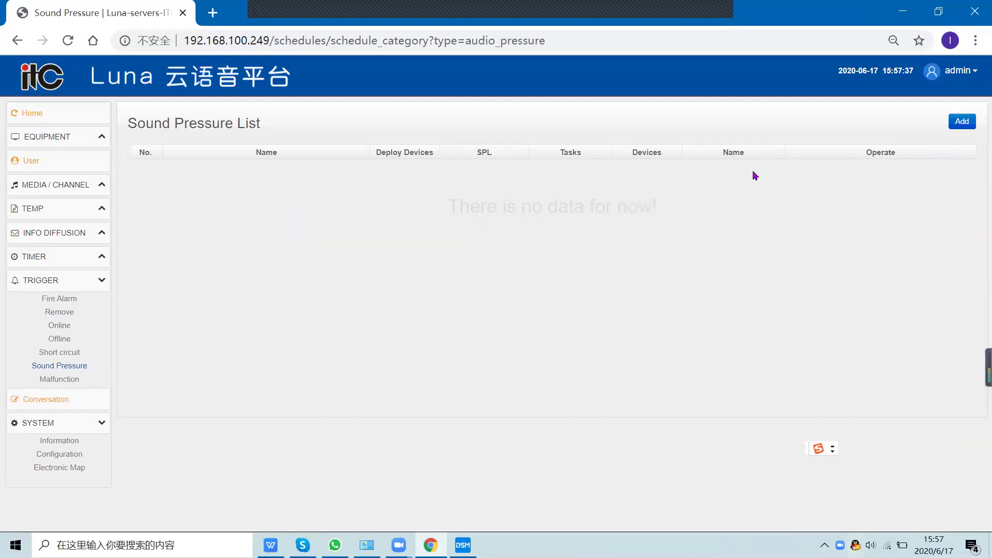
{"action": "left_click", "coordinate": [951, 122]}
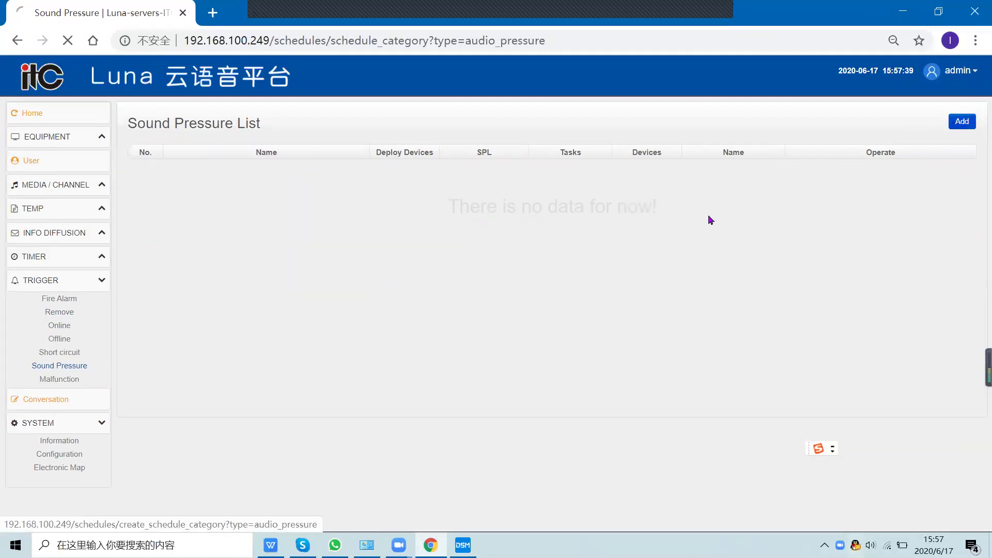
{"action": "scroll", "coordinate": [372, 254], "scroll_direction": "down", "scroll_amount": 2}
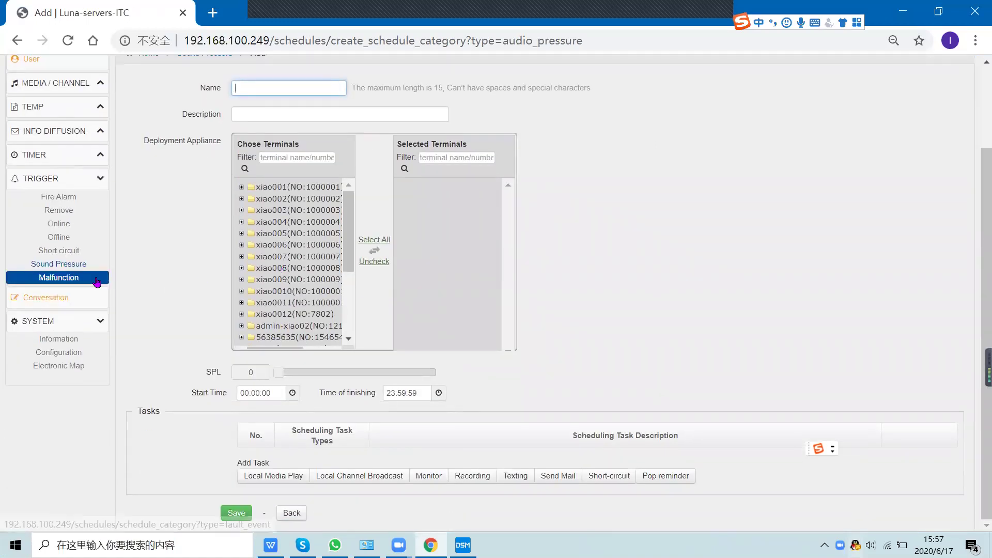
Start a new Malfunction trigger and examine its deployment terminals, fault type and available task types.
{"action": "left_click", "coordinate": [59, 277]}
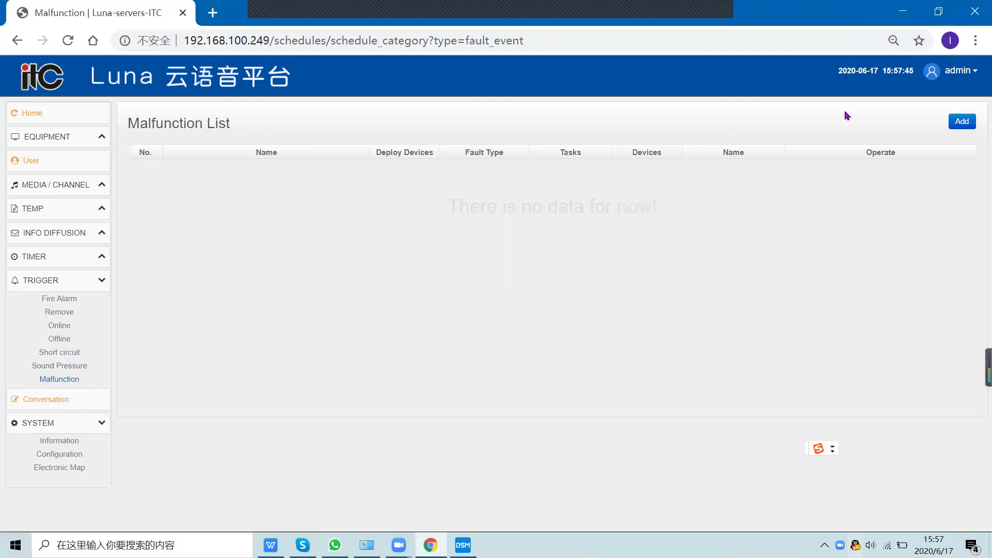
{"action": "left_click", "coordinate": [966, 125]}
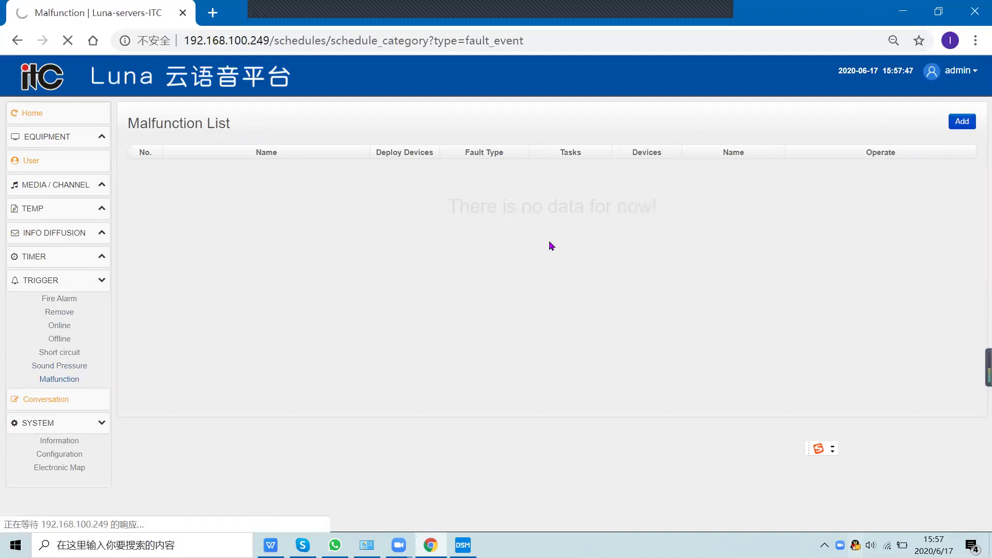
{"action": "scroll", "coordinate": [362, 284], "scroll_direction": "down", "scroll_amount": 2}
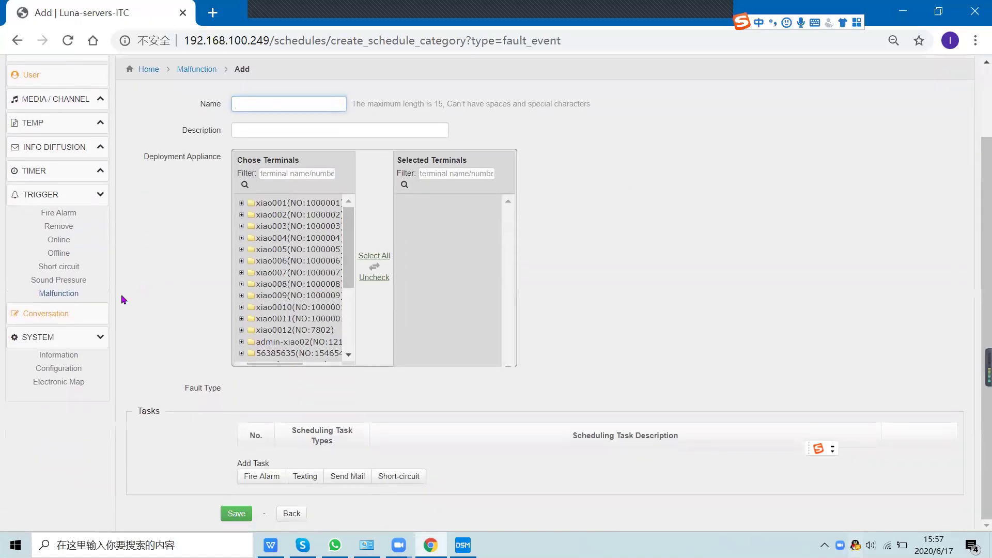
View the Conversation List and collapse the trigger categories in the navigation.
{"action": "left_click", "coordinate": [106, 313]}
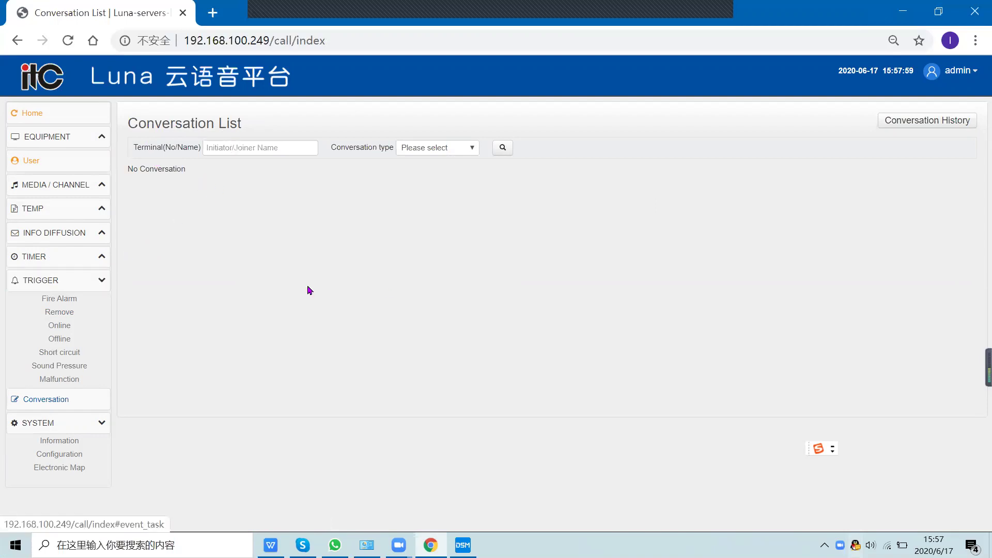
{"action": "left_click", "coordinate": [89, 278]}
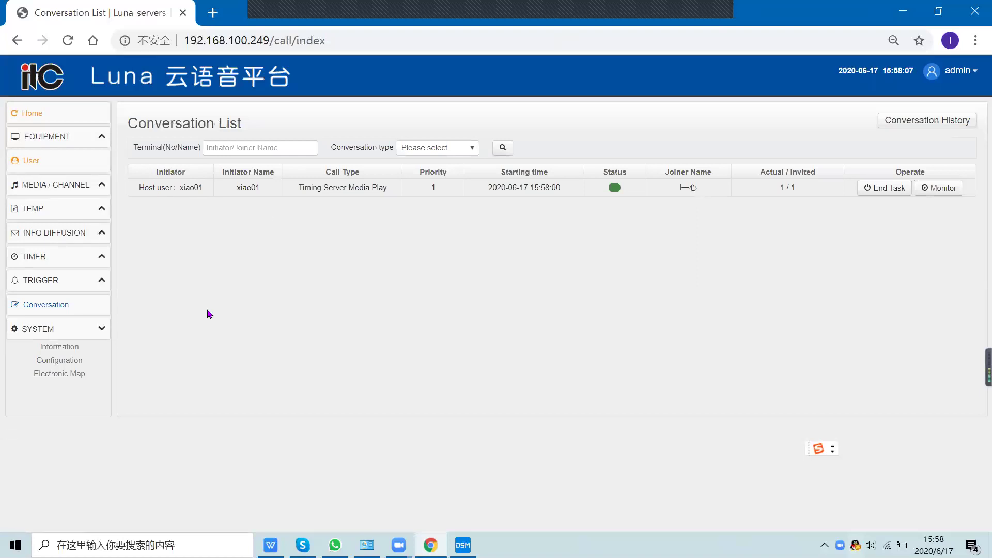
Review the system information pages: server information, operating status, registration info and application logs.
{"action": "left_click", "coordinate": [88, 346]}
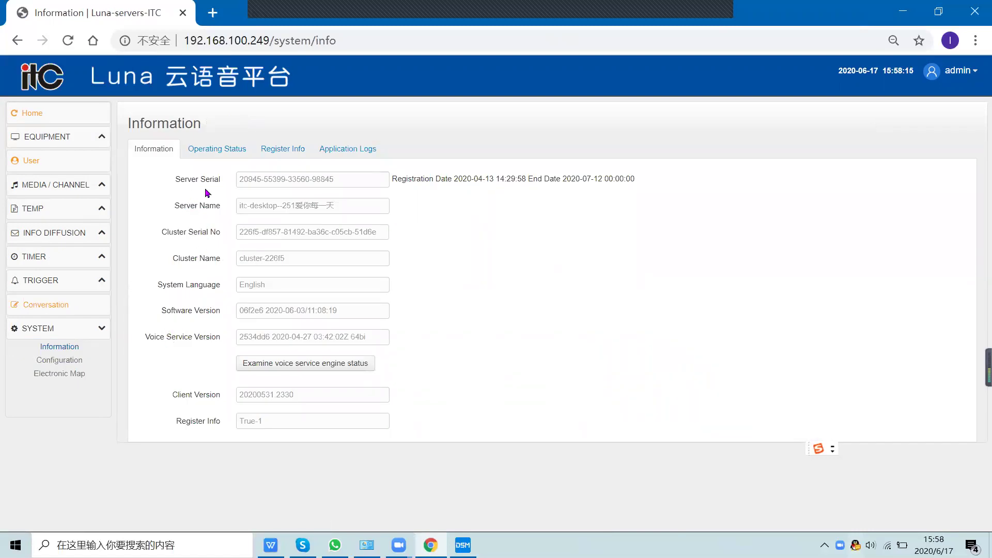
{"action": "left_click", "coordinate": [233, 151]}
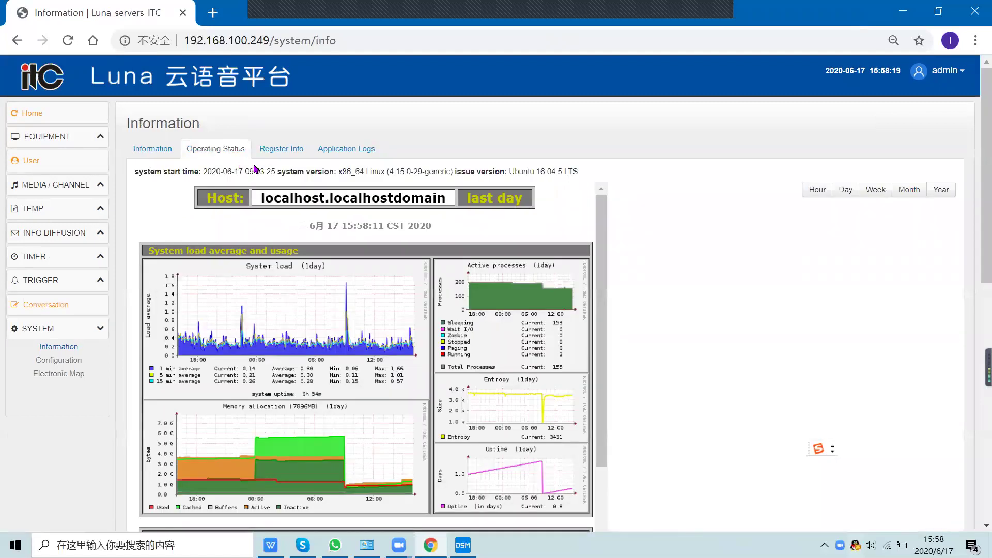
{"action": "left_click", "coordinate": [299, 156]}
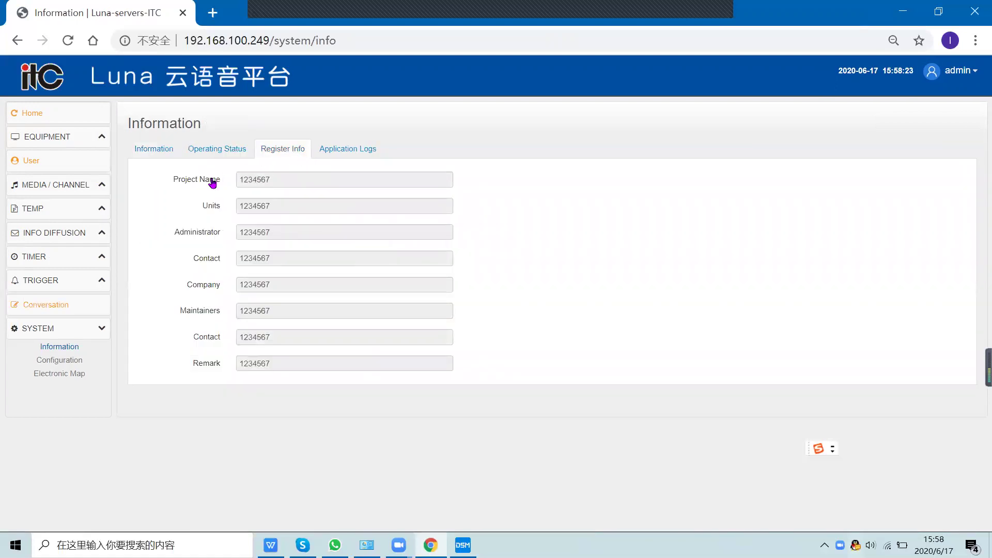
{"action": "left_click", "coordinate": [356, 155]}
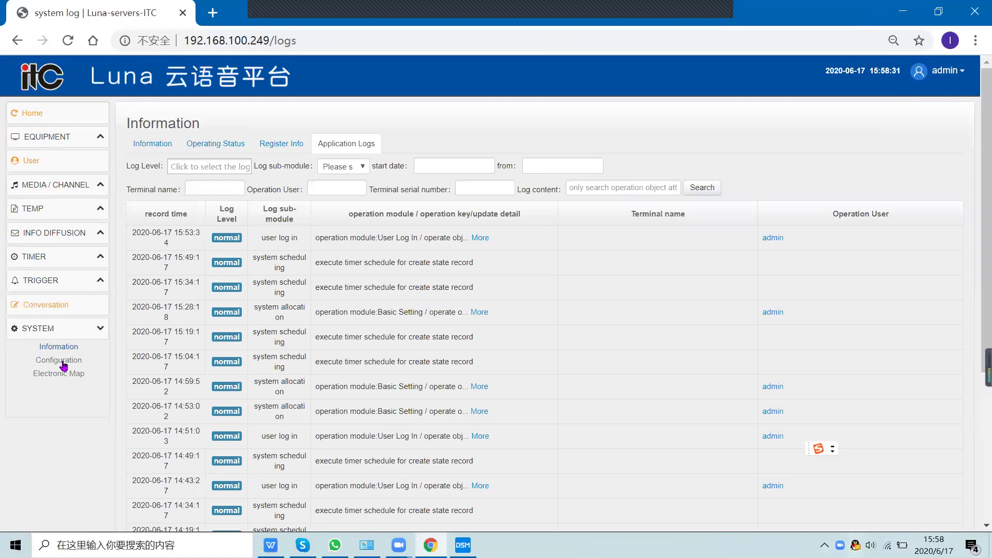
Examine the system configuration's project info, basic server settings and network settings.
{"action": "left_click", "coordinate": [63, 362]}
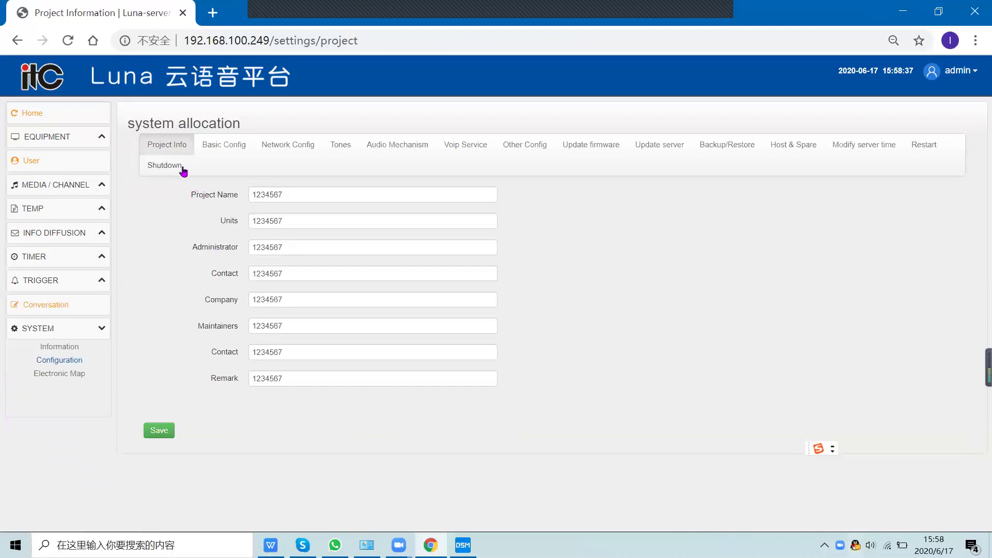
{"action": "left_click", "coordinate": [230, 151]}
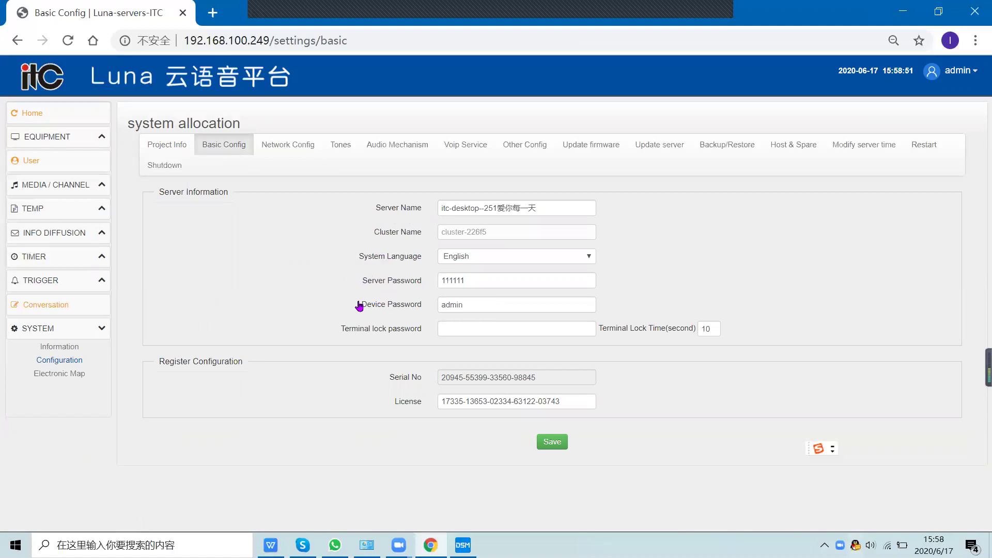
{"action": "left_click", "coordinate": [306, 151]}
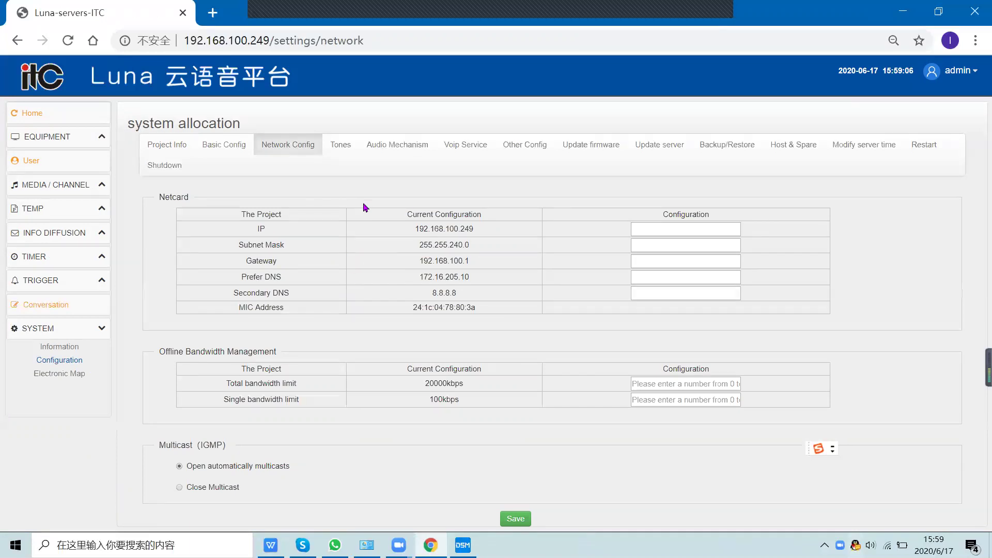
Examine the system configuration's tones, audio mechanism, VoIP service and other settings.
{"action": "left_click", "coordinate": [346, 150]}
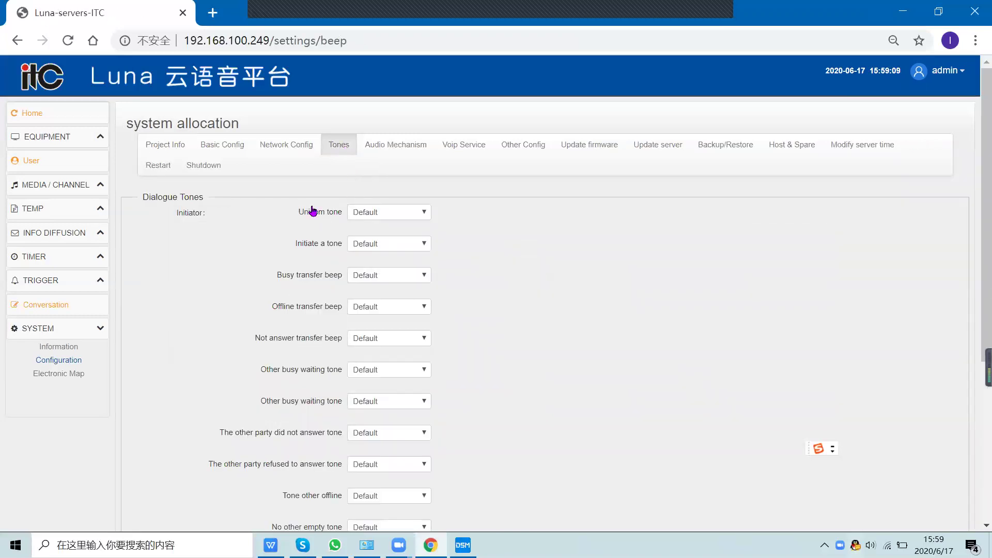
{"action": "left_click", "coordinate": [402, 157]}
{"action": "mouse_move", "coordinate": [165, 225]}
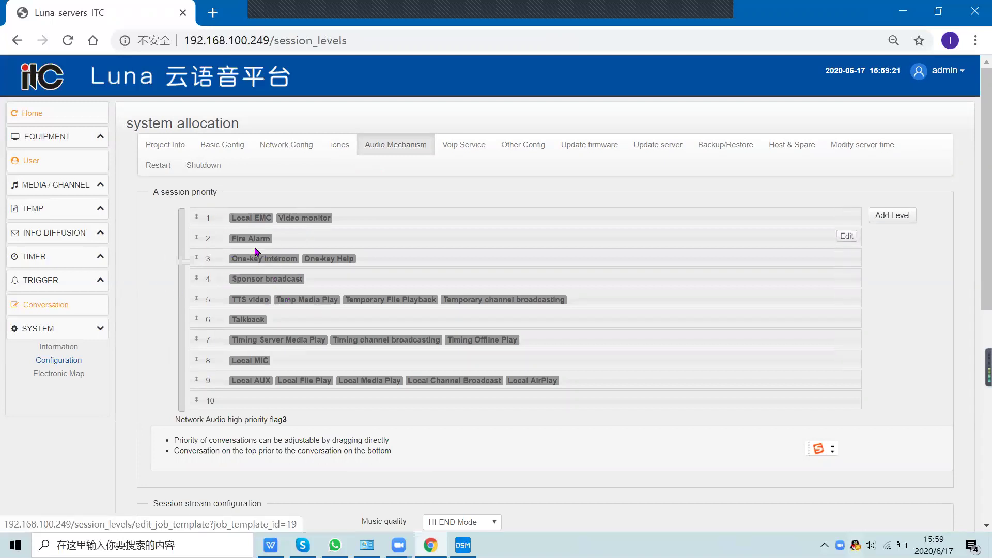
{"action": "left_click", "coordinate": [468, 154]}
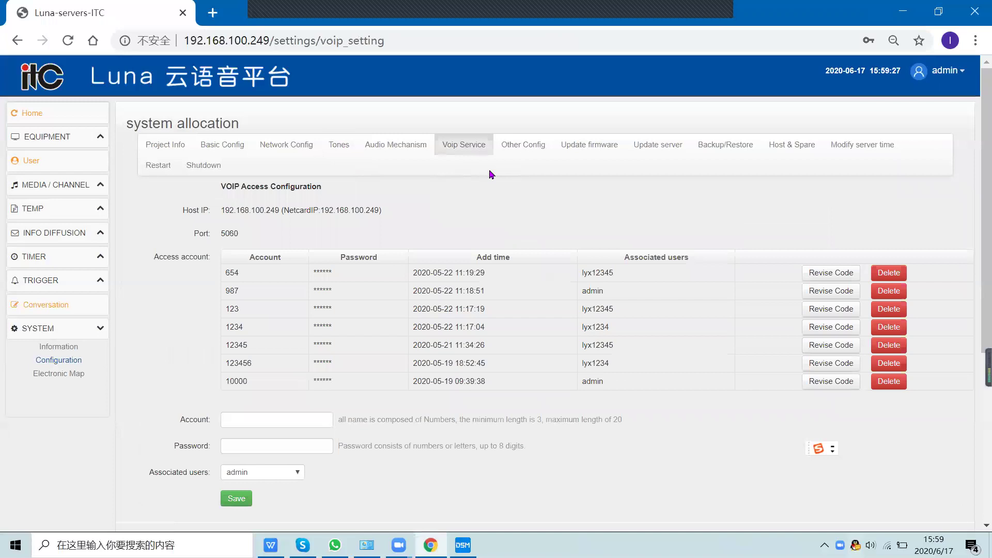
{"action": "left_click", "coordinate": [535, 154]}
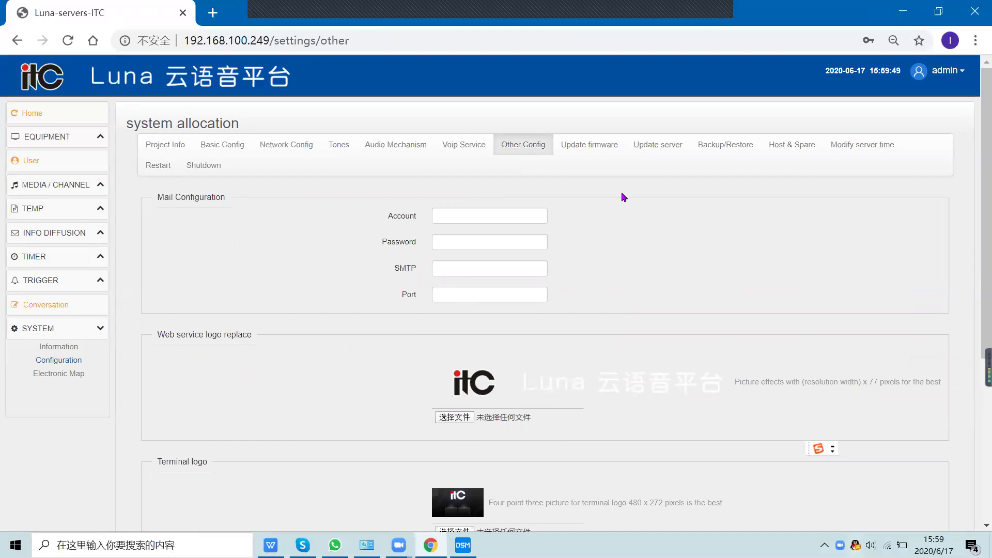
Examine the system configuration's terminal firmware update, server update and backup/restore options.
{"action": "left_click", "coordinate": [596, 156]}
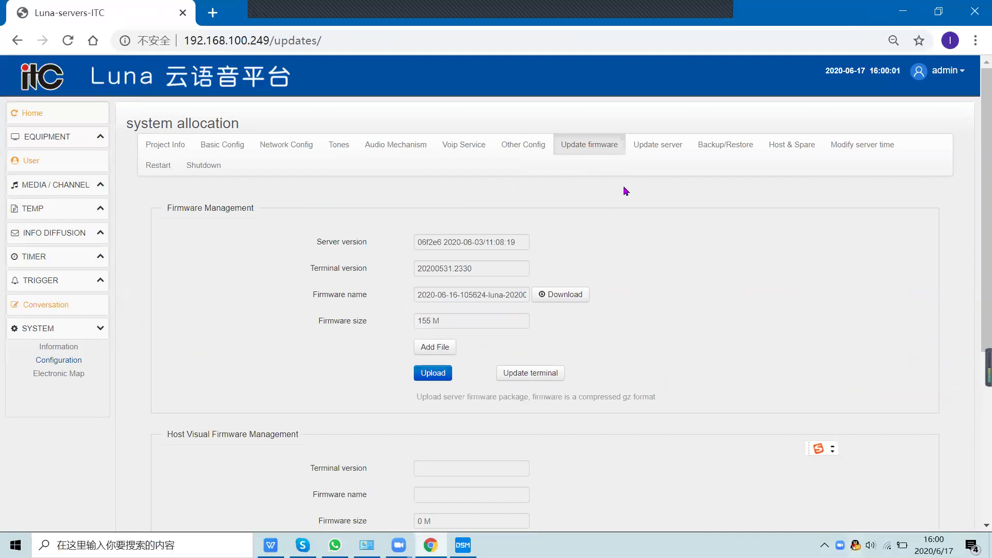
{"action": "left_click", "coordinate": [660, 150]}
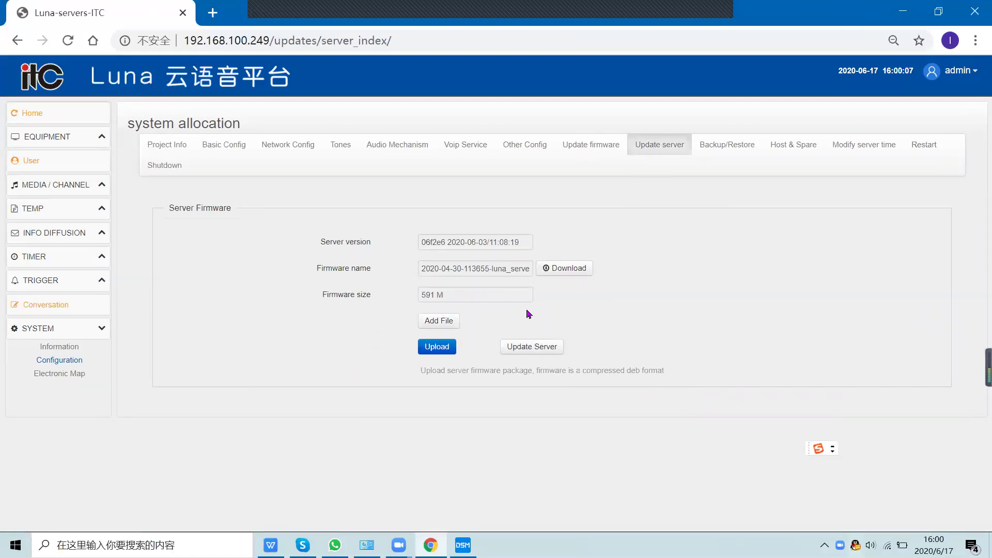
{"action": "left_click", "coordinate": [713, 150]}
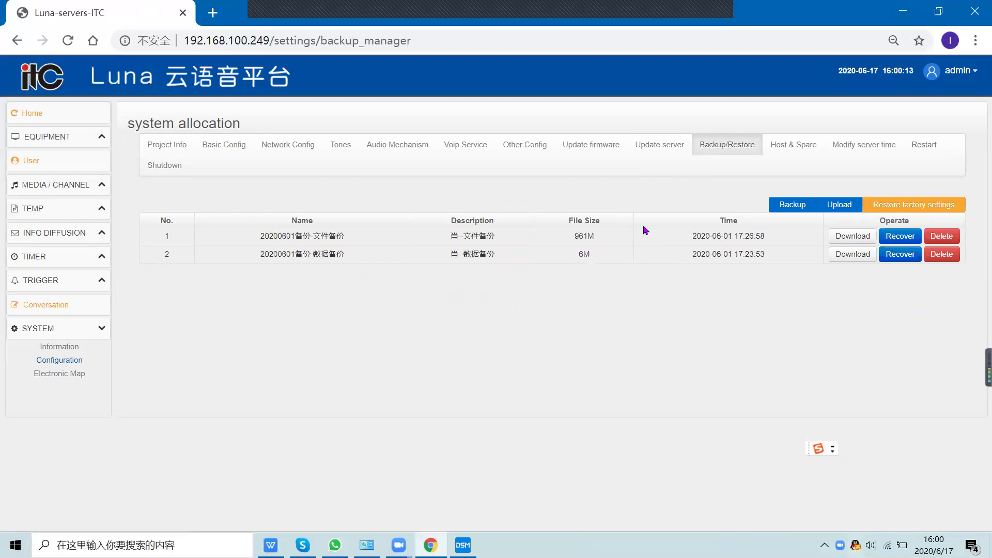
Examine the host and spare server settings and open the server time settings.
{"action": "left_click", "coordinate": [790, 150]}
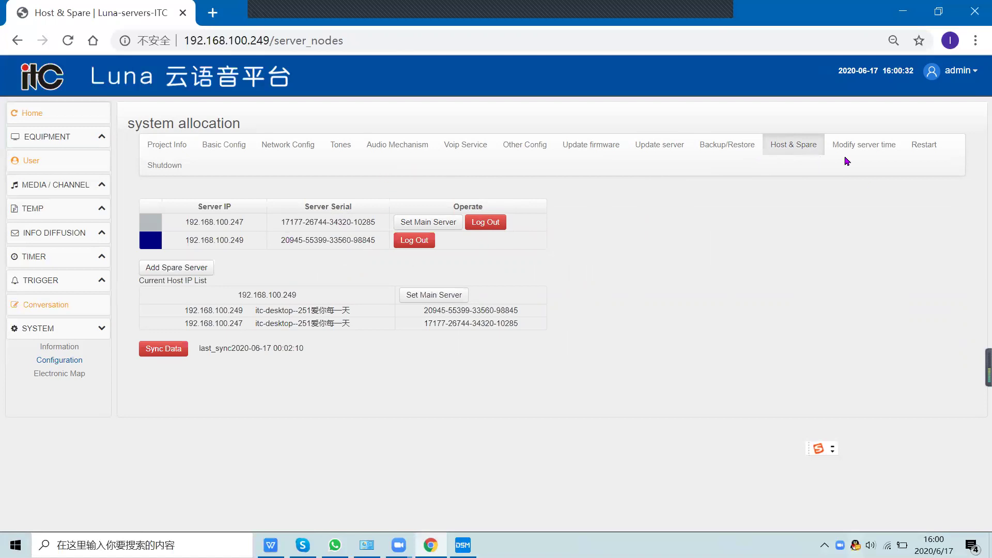
{"action": "left_click", "coordinate": [873, 151]}
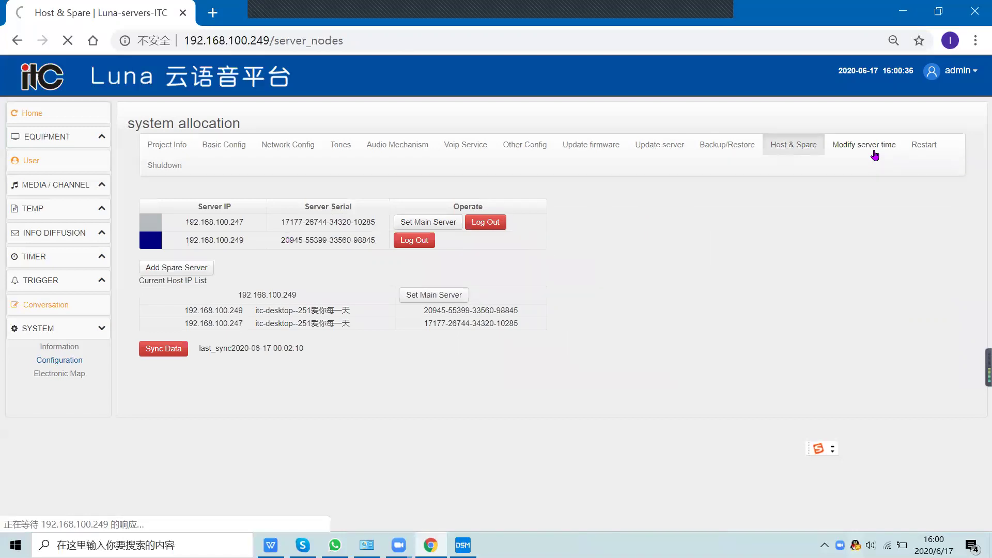